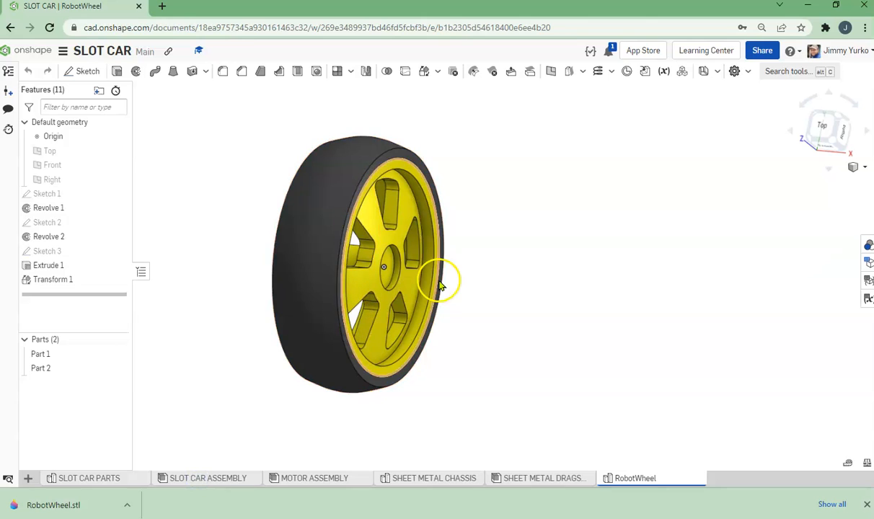
Open the SLOT CAR PARTS studio and bring up the export settings for the FRONT WHEEL part.
{"action": "scroll", "coordinate": [442, 276], "scroll_direction": "down", "scroll_amount": 1}
{"action": "mouse_move", "coordinate": [442, 261]}
{"action": "right_mouse_down"}
{"action": "mouse_move", "coordinate": [416, 250]}
{"action": "mouse_move", "coordinate": [420, 243]}
{"action": "mouse_move", "coordinate": [439, 253]}
{"action": "right_mouse_up"}
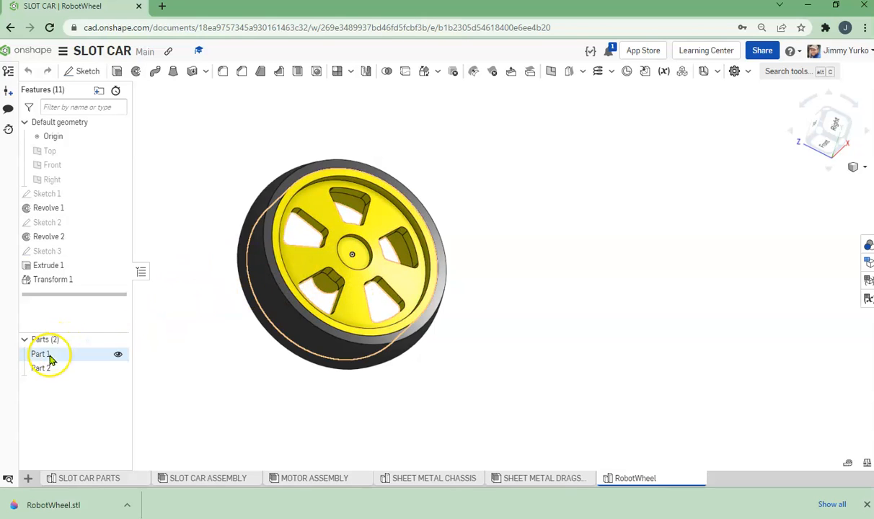
{"action": "left_click", "coordinate": [110, 476]}
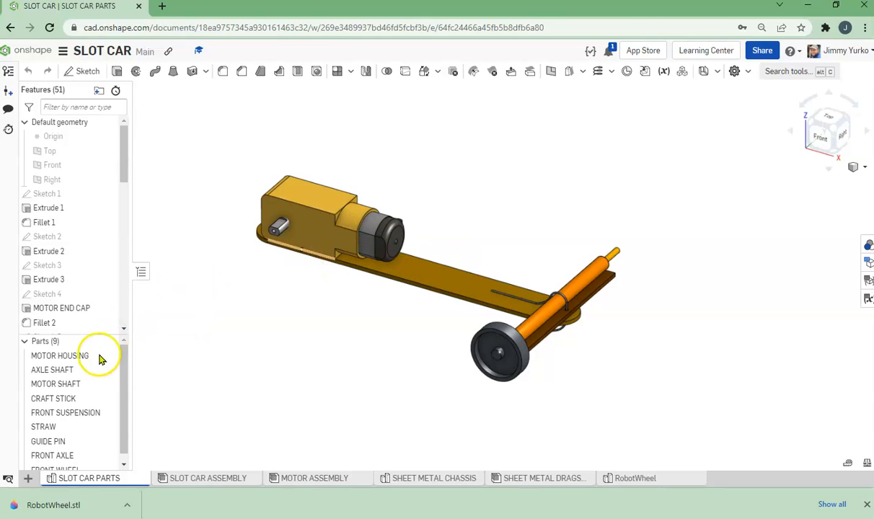
{"action": "left_click_drag", "start_coordinate": [122, 381], "coordinate": [122, 442]}
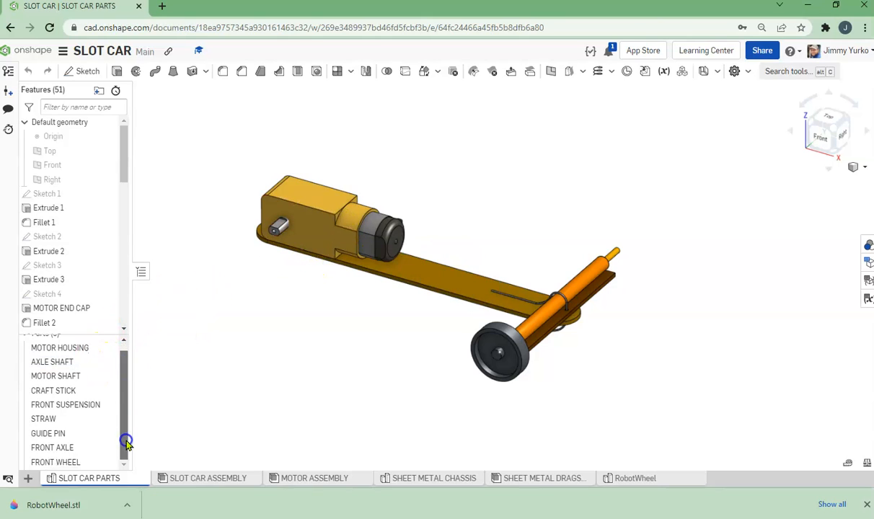
{"action": "left_click", "coordinate": [61, 462]}
{"action": "left_click_drag", "start_coordinate": [123, 387], "coordinate": [127, 342]}
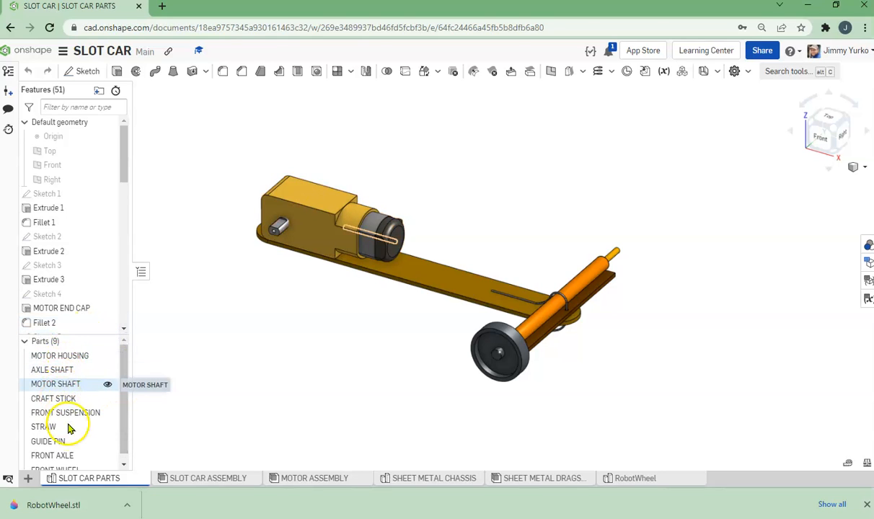
{"action": "scroll", "coordinate": [126, 390], "scroll_direction": "down", "scroll_amount": 1}
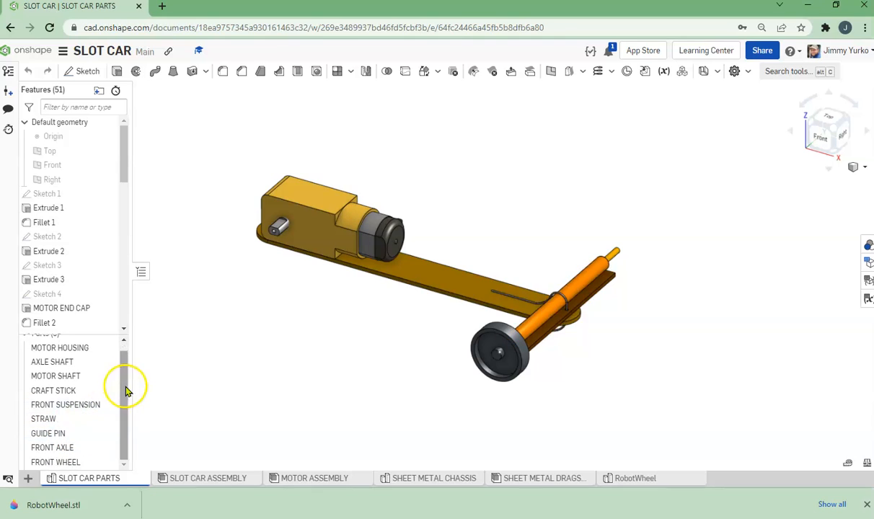
{"action": "left_click", "coordinate": [79, 463]}
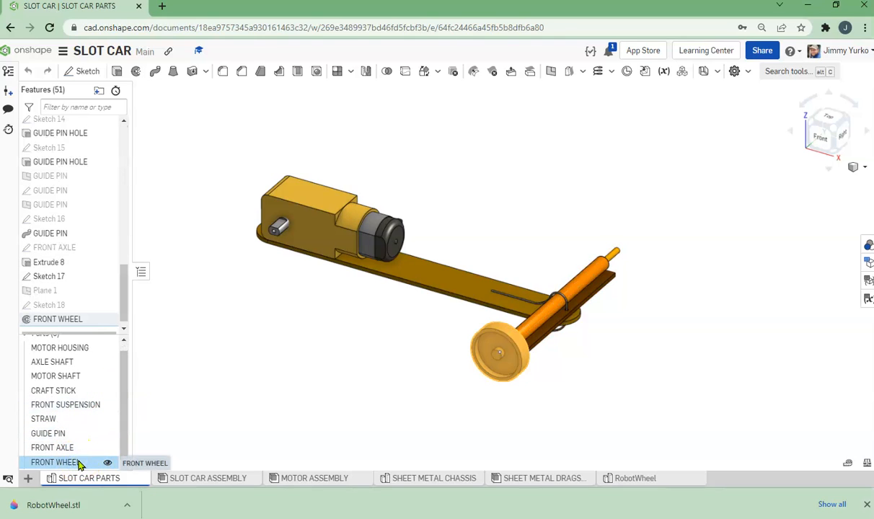
{"action": "right_click", "coordinate": [79, 462]}
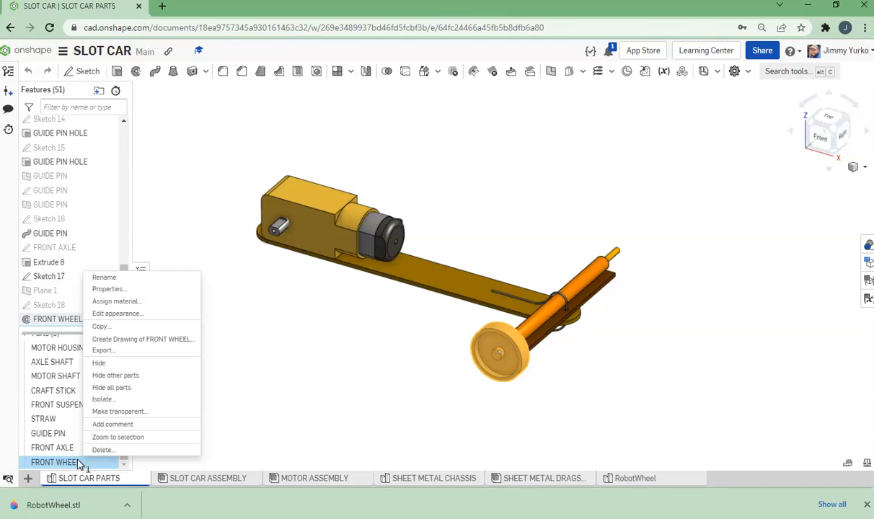
{"action": "left_click", "coordinate": [117, 351]}
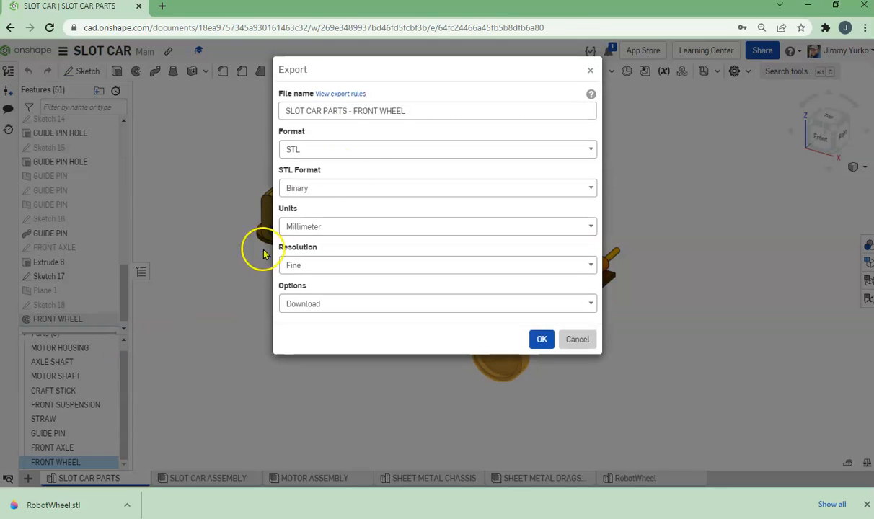
Export the wheel as a binary STL download in millimeters at Fine resolution, with the owner's surname before FRONT WHEEL in the file name.
{"action": "left_click", "coordinate": [353, 112]}
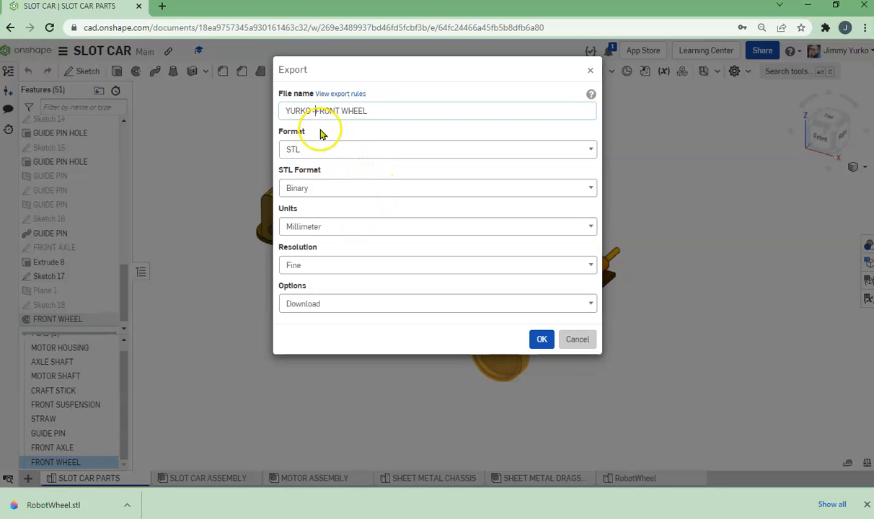
{"action": "left_click", "coordinate": [322, 151]}
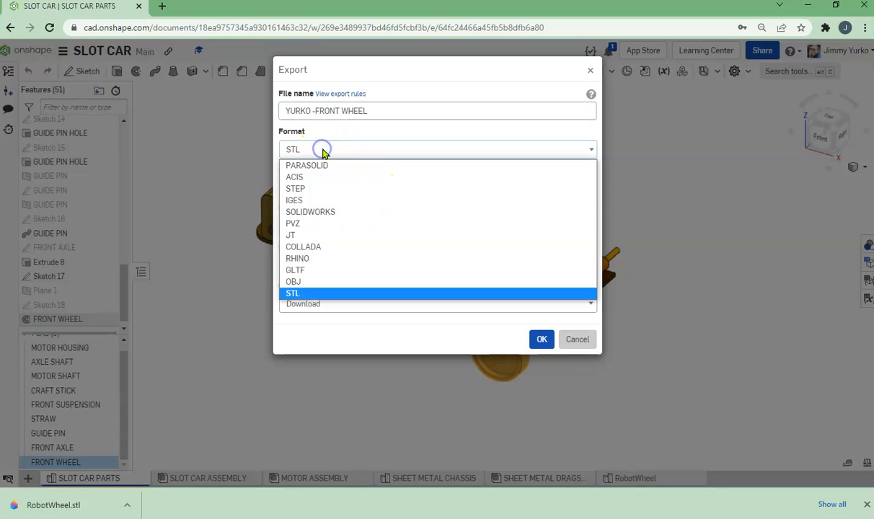
{"action": "left_click", "coordinate": [317, 295]}
{"action": "left_click", "coordinate": [344, 187]}
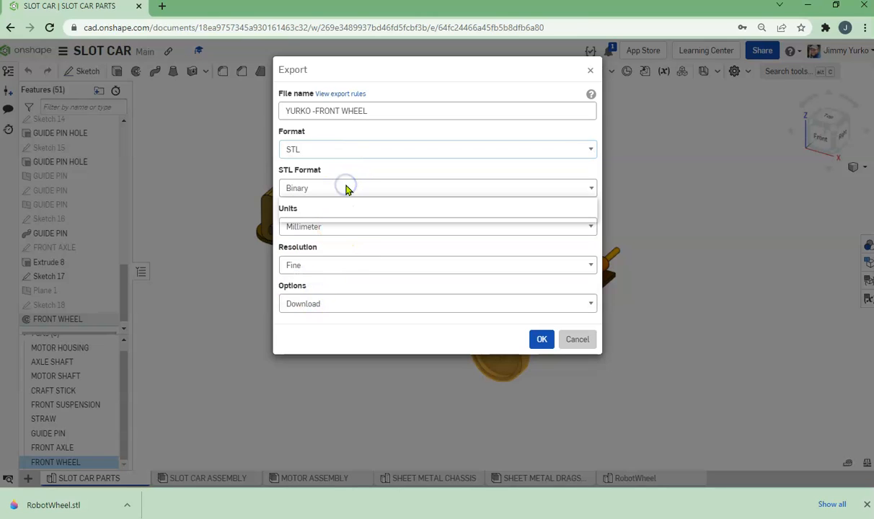
{"action": "left_click", "coordinate": [349, 186]}
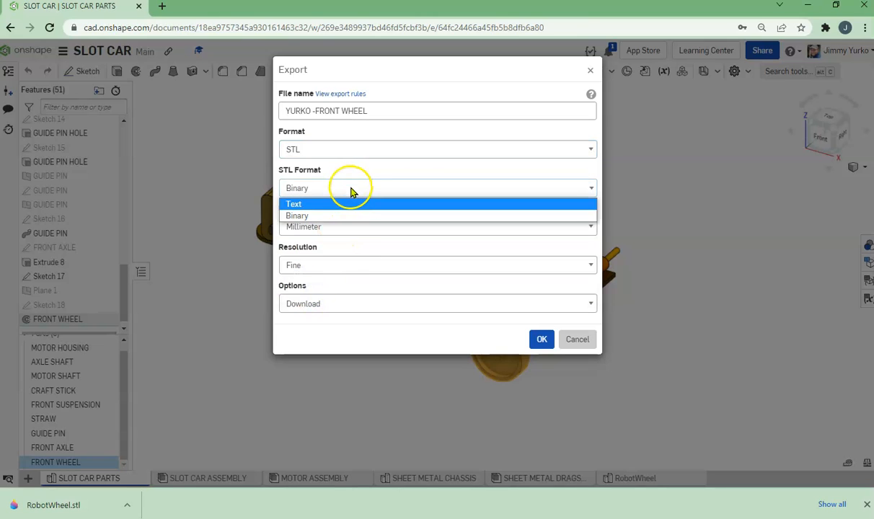
{"action": "left_click", "coordinate": [346, 232]}
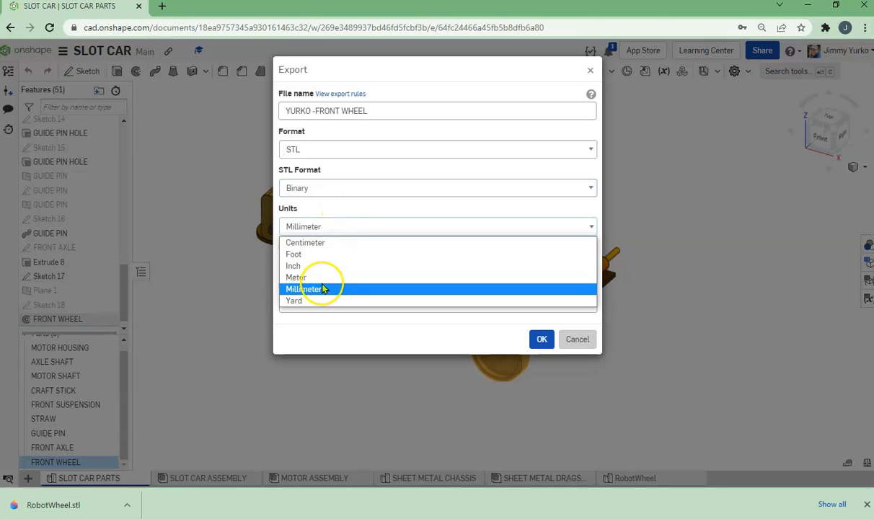
{"action": "left_click", "coordinate": [346, 226]}
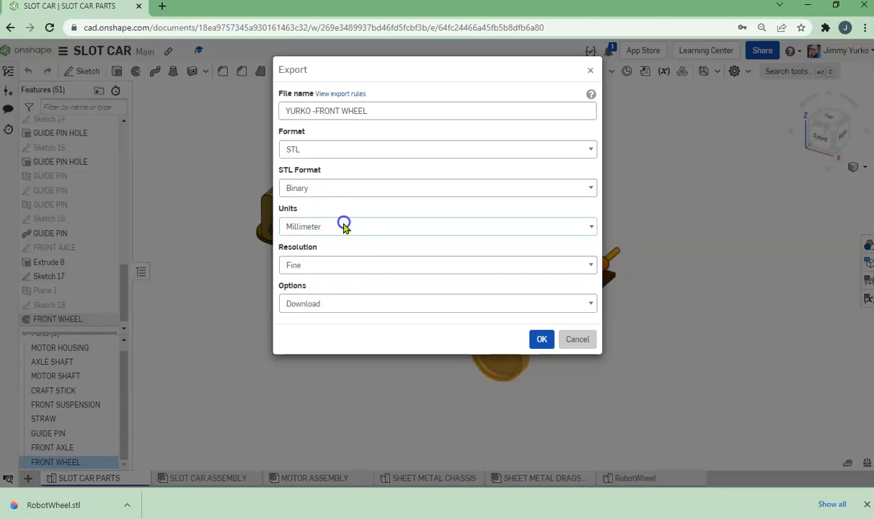
{"action": "left_click", "coordinate": [332, 267]}
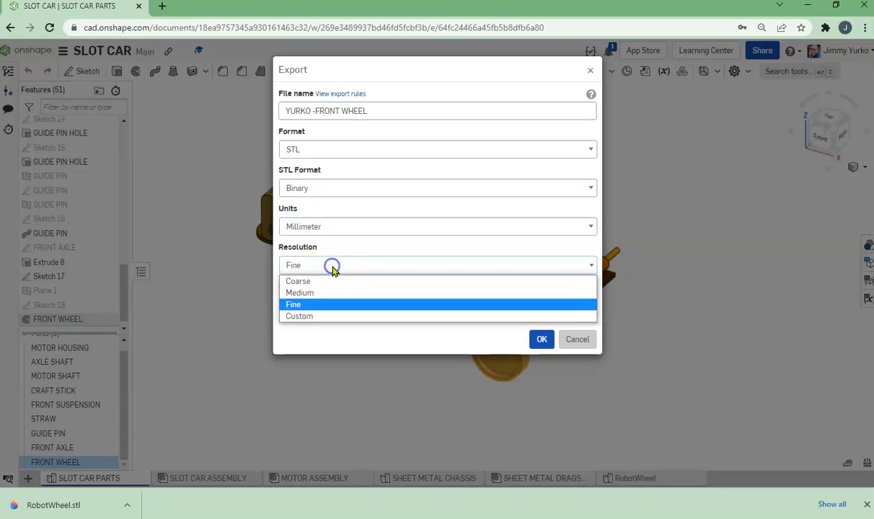
{"action": "left_click", "coordinate": [318, 305]}
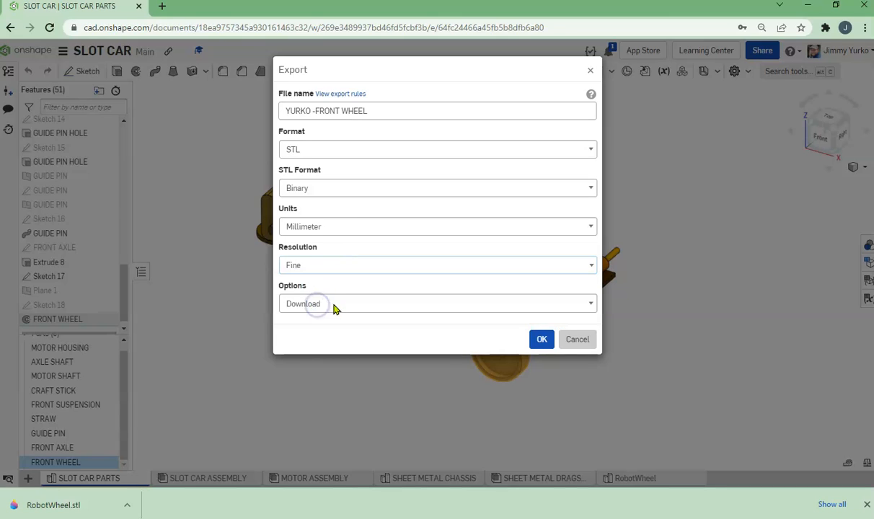
{"action": "left_click", "coordinate": [334, 307]}
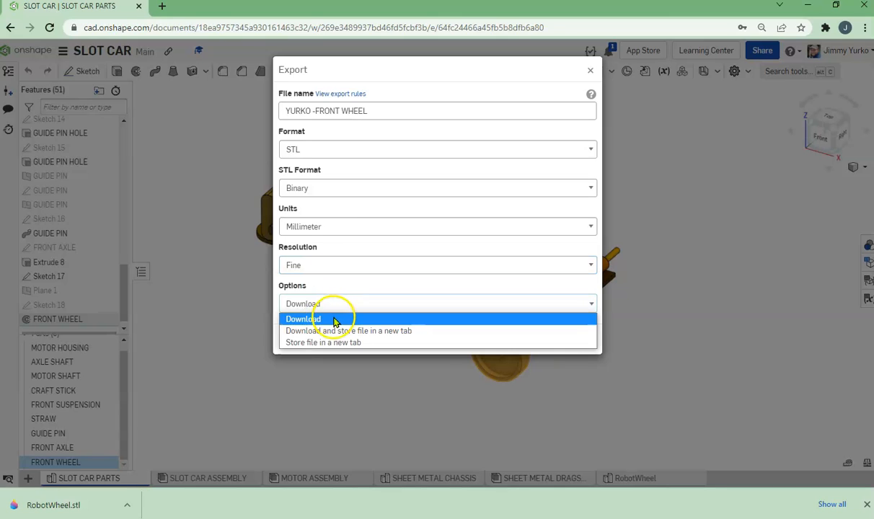
{"action": "left_click", "coordinate": [339, 317]}
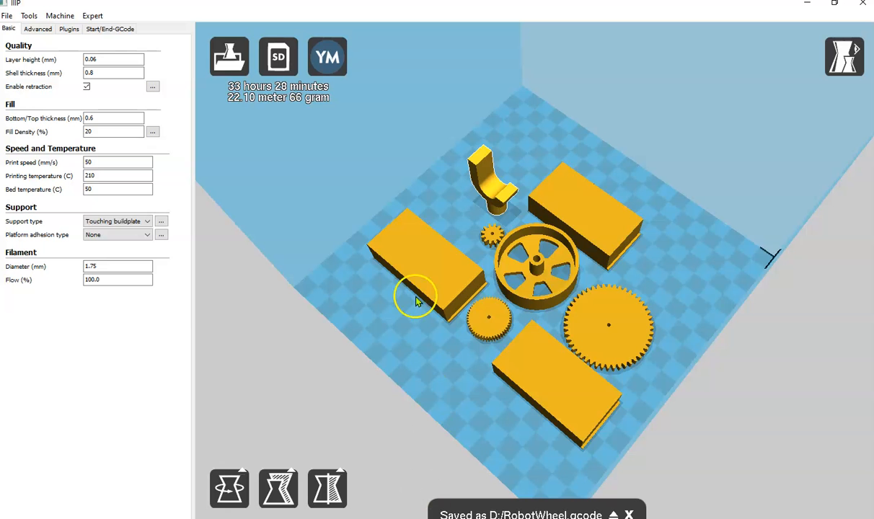
Switch to the 3D-print slicer and change it from full settings to quickprint mode.
{"action": "scroll", "coordinate": [360, 147], "scroll_direction": "down", "scroll_amount": 2}
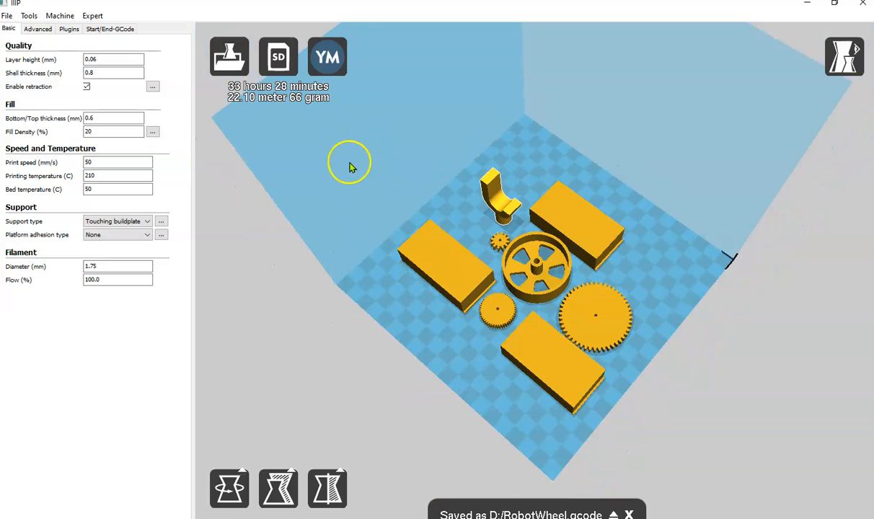
{"action": "right_click_drag", "start_coordinate": [339, 258], "coordinate": [358, 186]}
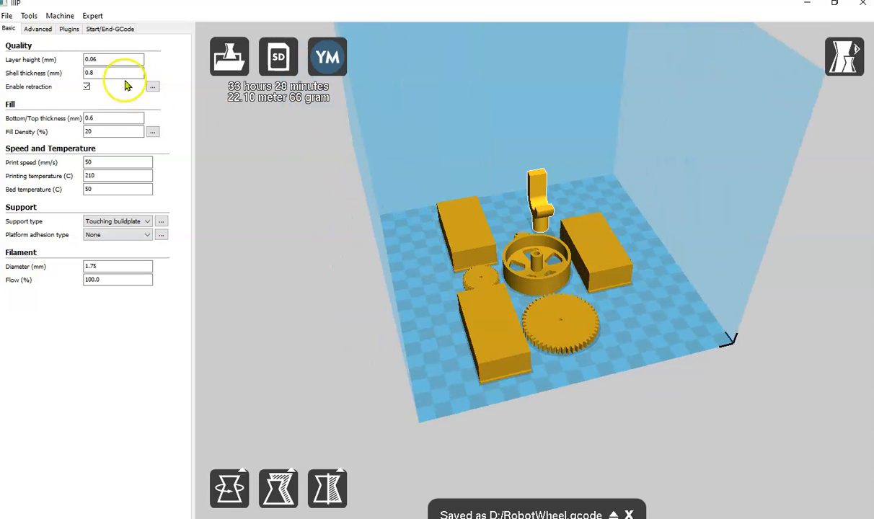
{"action": "left_click", "coordinate": [92, 15]}
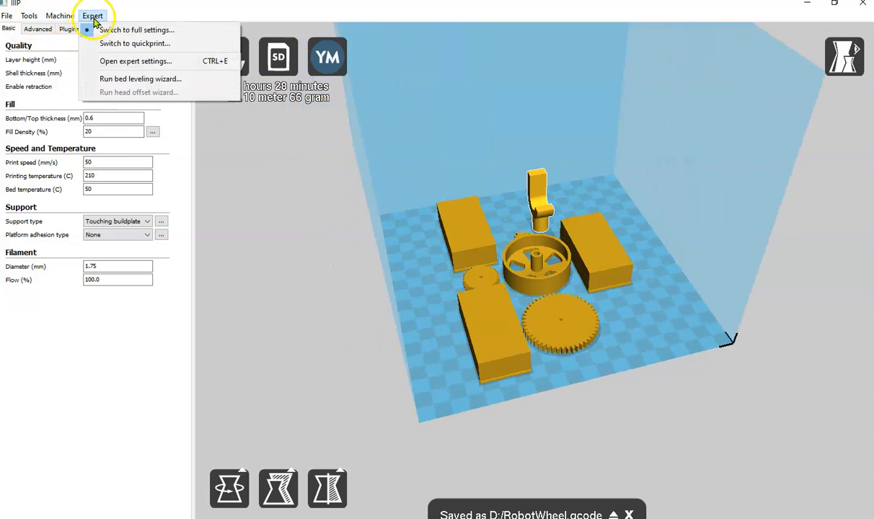
{"action": "left_click", "coordinate": [121, 44]}
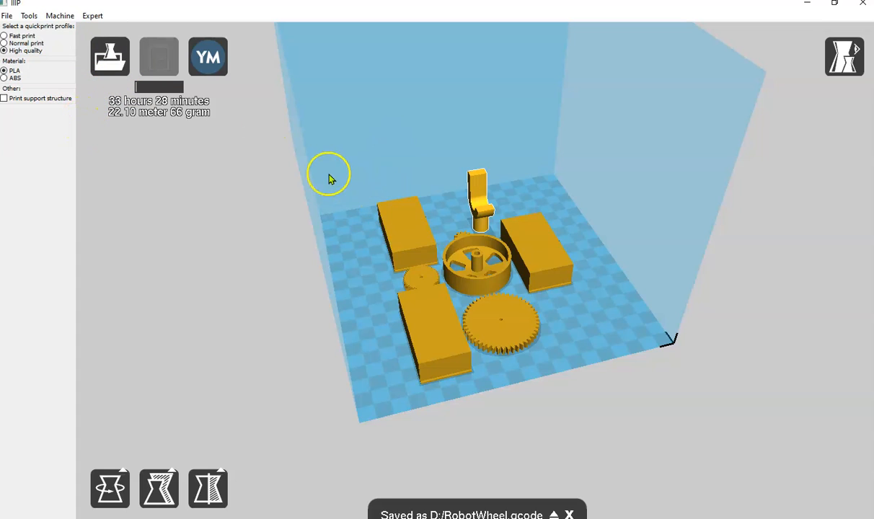
Load the exported FRONT WHEEL STL file from the Downloads folder onto the build plate.
{"action": "left_click", "coordinate": [107, 67]}
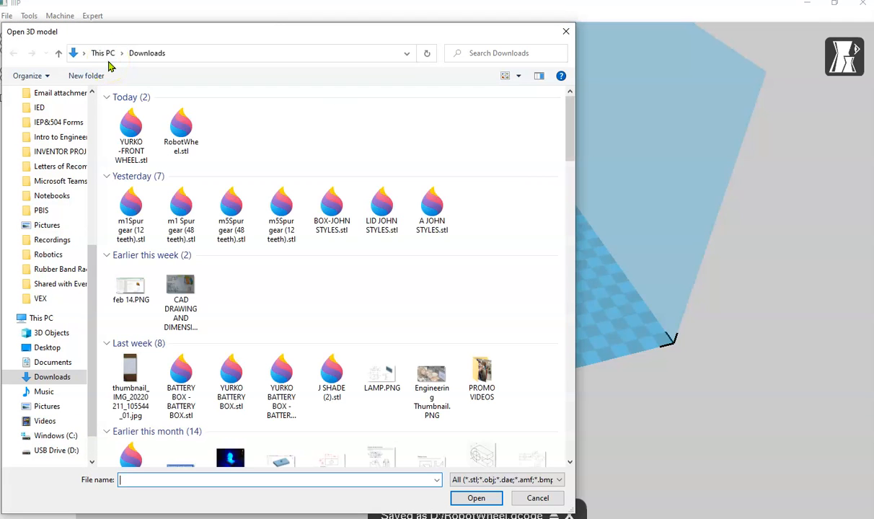
{"action": "left_click", "coordinate": [126, 137]}
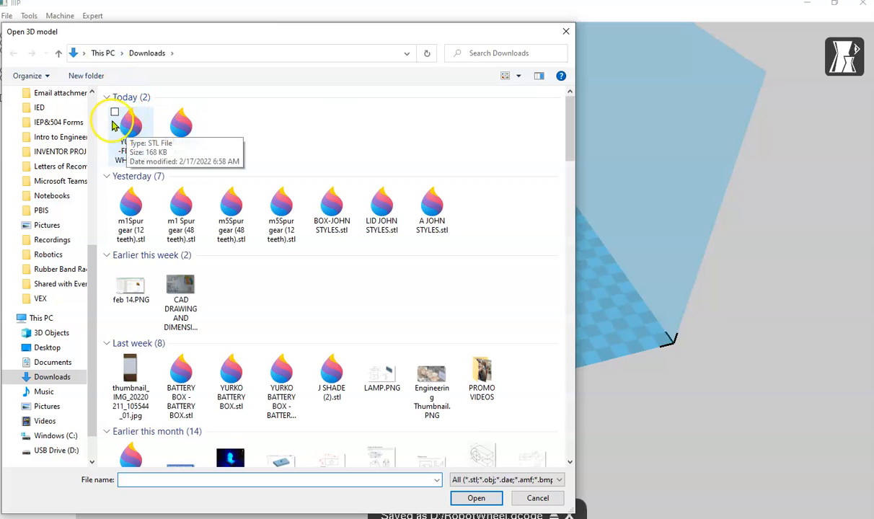
{"action": "left_click", "coordinate": [125, 126]}
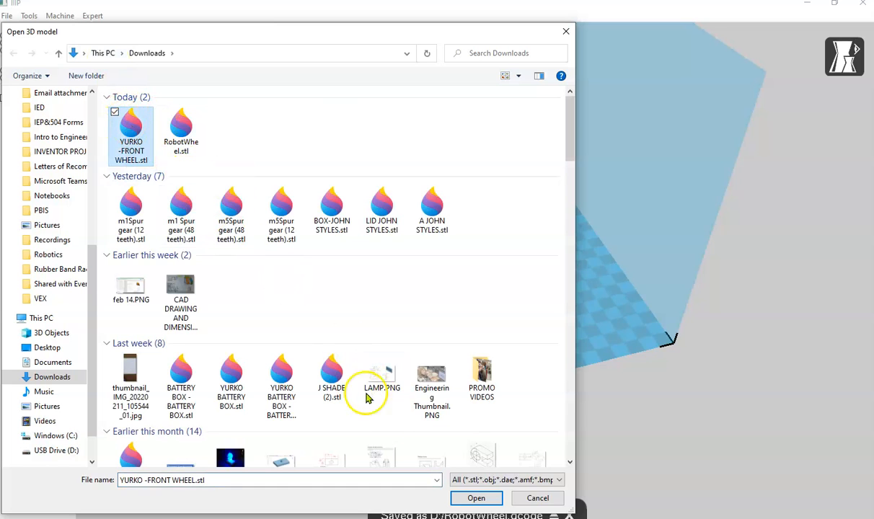
{"action": "left_click", "coordinate": [473, 498]}
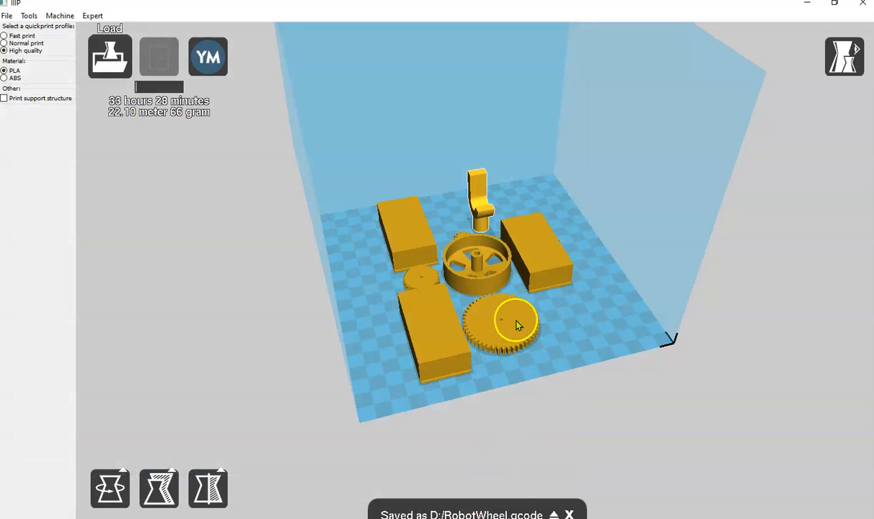
Move the front wheel to a free area of the build plate beside the large gear, clear of the rectangular box.
{"action": "scroll", "coordinate": [522, 302], "scroll_direction": "up", "scroll_amount": 5}
{"action": "left_click_drag", "start_coordinate": [386, 168], "coordinate": [703, 353]}
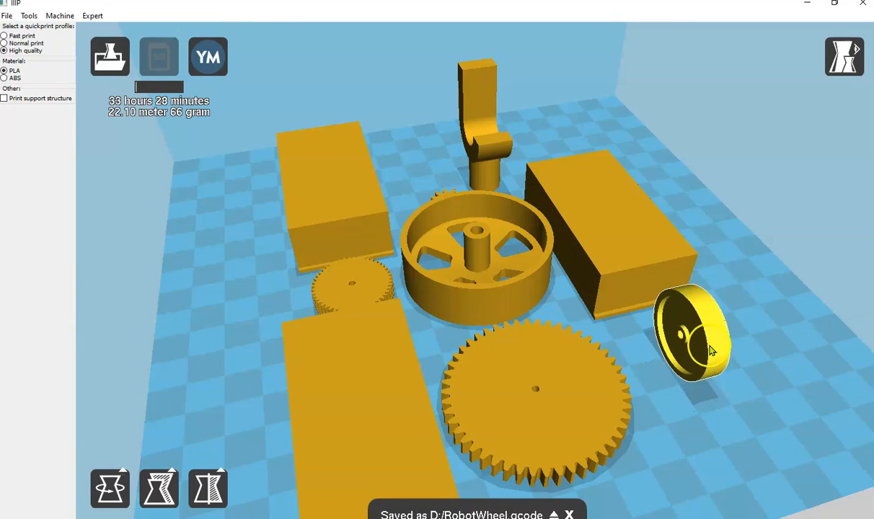
{"action": "mouse_move", "coordinate": [798, 332]}
{"action": "right_mouse_down"}
{"action": "mouse_move", "coordinate": [782, 325]}
{"action": "mouse_move", "coordinate": [792, 335]}
{"action": "right_mouse_up"}
{"action": "scroll", "coordinate": [792, 335], "scroll_direction": "down", "scroll_amount": 8}
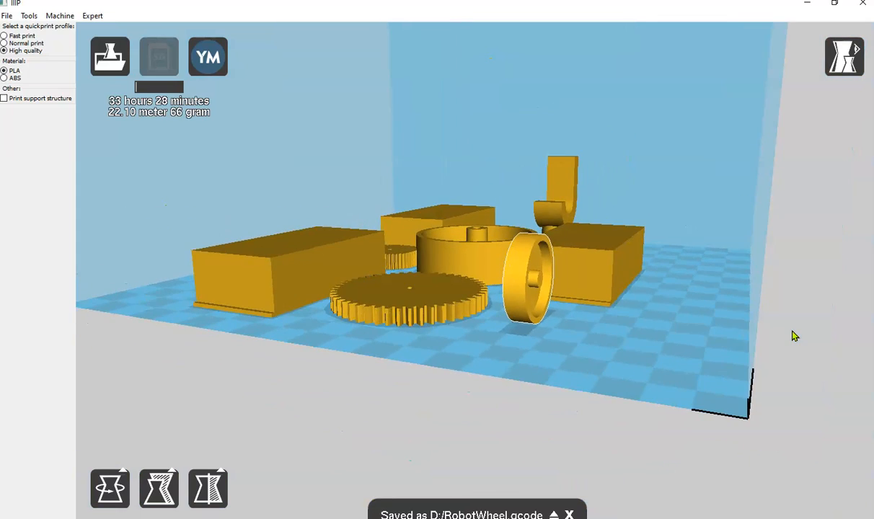
{"action": "scroll", "coordinate": [544, 260], "scroll_direction": "up", "scroll_amount": 5}
{"action": "scroll", "coordinate": [545, 264], "scroll_direction": "down", "scroll_amount": 4}
{"action": "scroll", "coordinate": [547, 264], "scroll_direction": "up", "scroll_amount": 6}
{"action": "scroll", "coordinate": [546, 264], "scroll_direction": "down", "scroll_amount": 5}
{"action": "scroll", "coordinate": [546, 264], "scroll_direction": "up", "scroll_amount": 4}
{"action": "scroll", "coordinate": [547, 264], "scroll_direction": "down", "scroll_amount": 2}
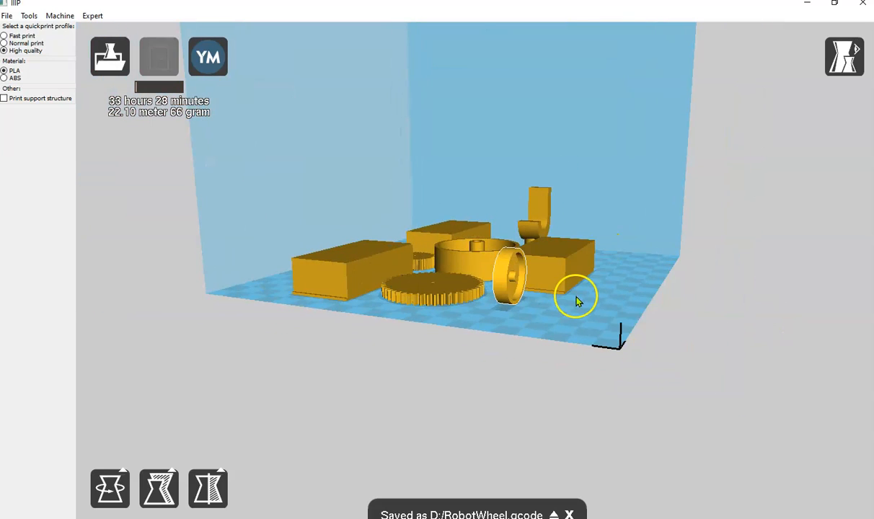
{"action": "mouse_move", "coordinate": [517, 289]}
{"action": "left_mouse_down"}
{"action": "mouse_move", "coordinate": [546, 306]}
{"action": "mouse_move", "coordinate": [521, 292]}
{"action": "left_mouse_up"}
{"action": "right_click_drag", "start_coordinate": [542, 293], "coordinate": [539, 312]}
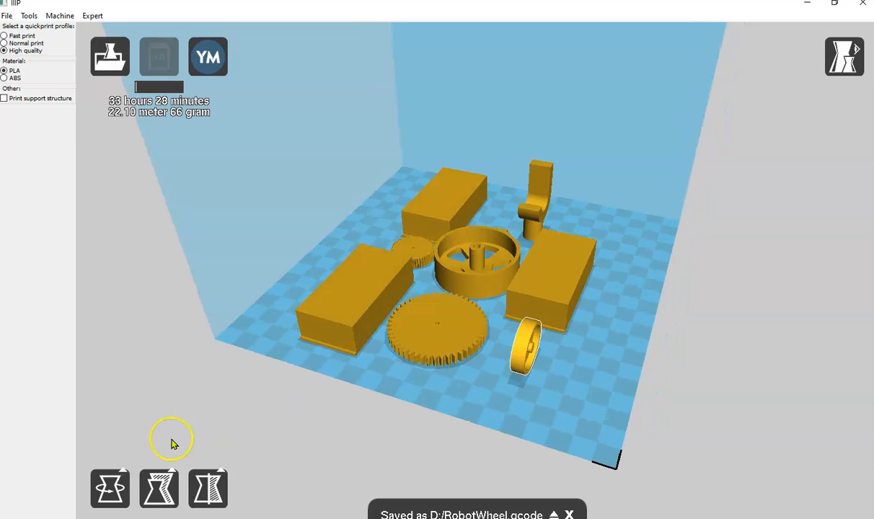
Rotate the front wheel so it lies flat on the build plate with its open hub side facing up.
{"action": "scroll", "coordinate": [527, 345], "scroll_direction": "up", "scroll_amount": 8}
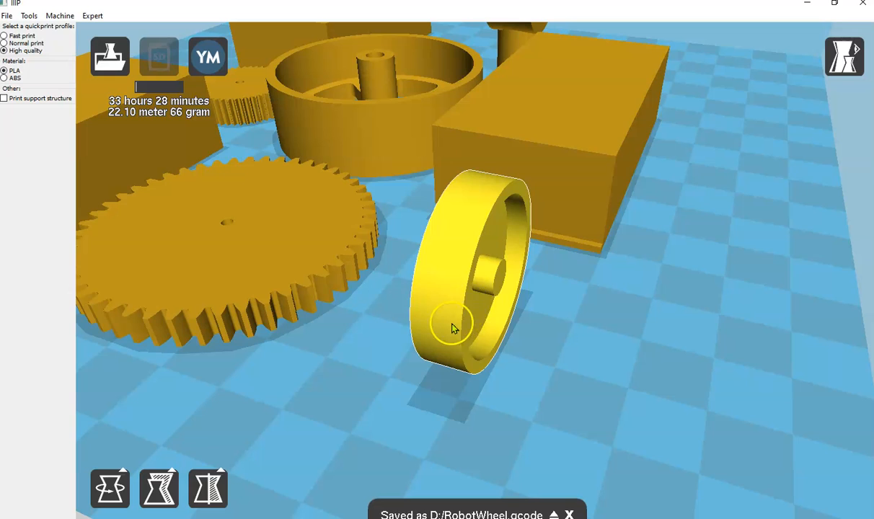
{"action": "left_click", "coordinate": [111, 487]}
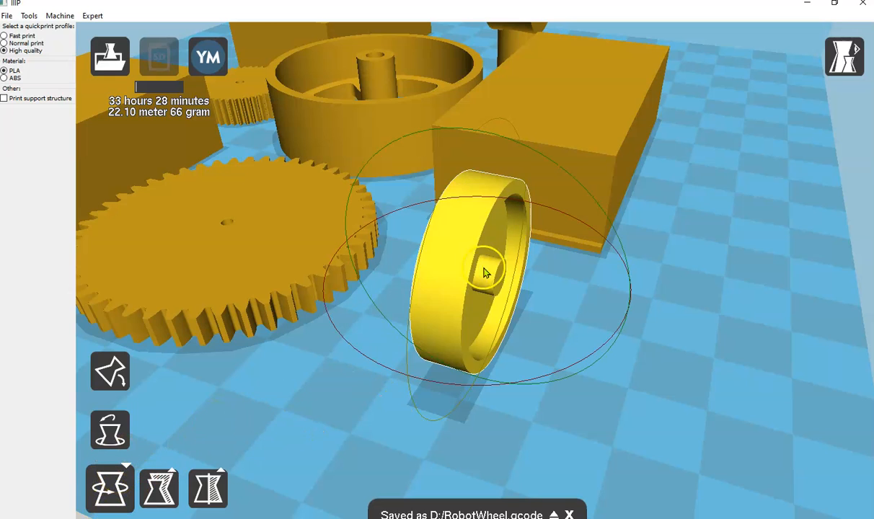
{"action": "mouse_move", "coordinate": [701, 329]}
{"action": "right_mouse_down"}
{"action": "mouse_move", "coordinate": [701, 321]}
{"action": "mouse_move", "coordinate": [706, 331]}
{"action": "right_mouse_up"}
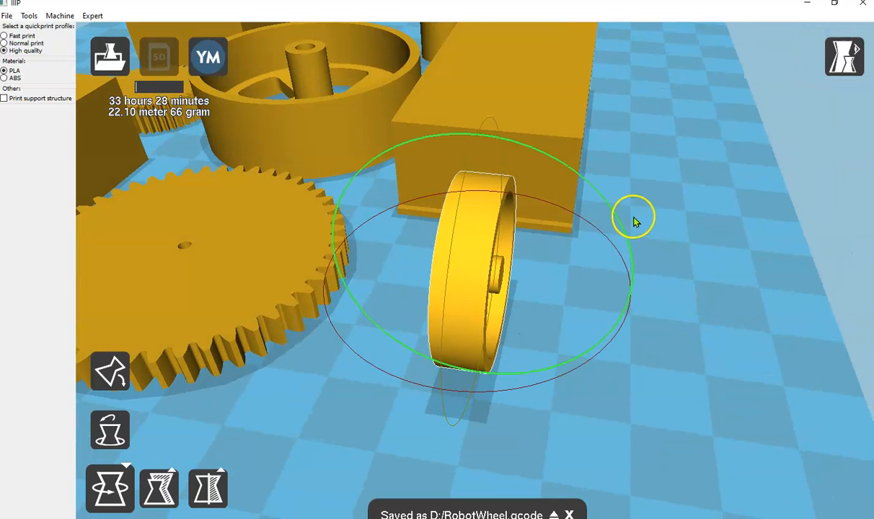
{"action": "left_click_drag", "start_coordinate": [617, 210], "coordinate": [387, 144]}
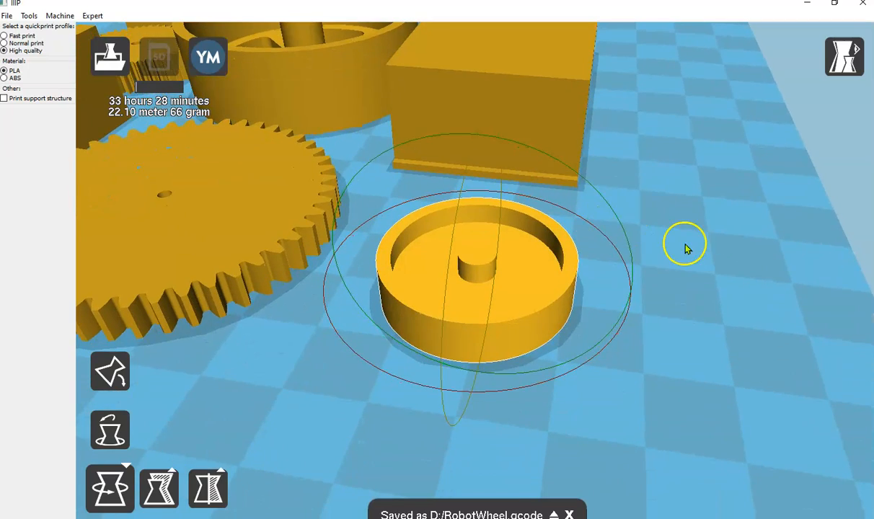
{"action": "scroll", "coordinate": [692, 249], "scroll_direction": "down", "scroll_amount": 5}
{"action": "scroll", "coordinate": [683, 281], "scroll_direction": "down", "scroll_amount": 2}
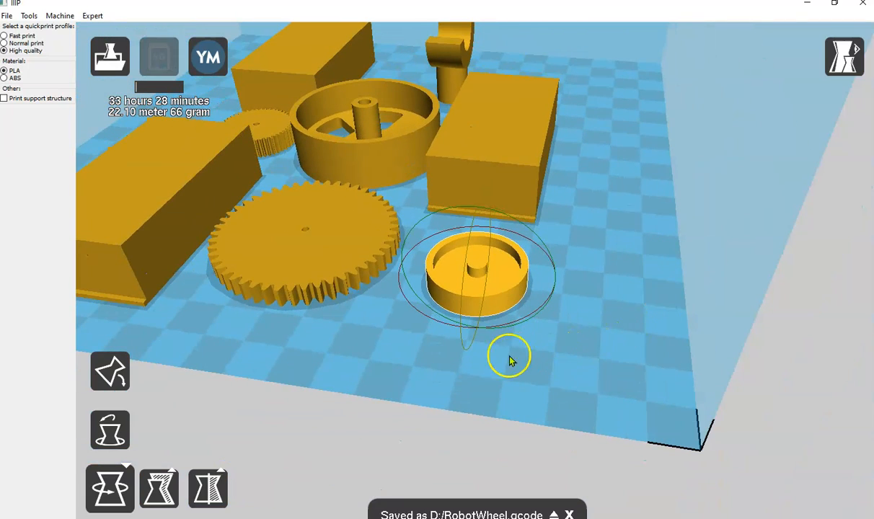
Shift the front wheel closer to the large gear and the nearby rectangular box on the build plate.
{"action": "scroll", "coordinate": [369, 333], "scroll_direction": "up", "scroll_amount": 5}
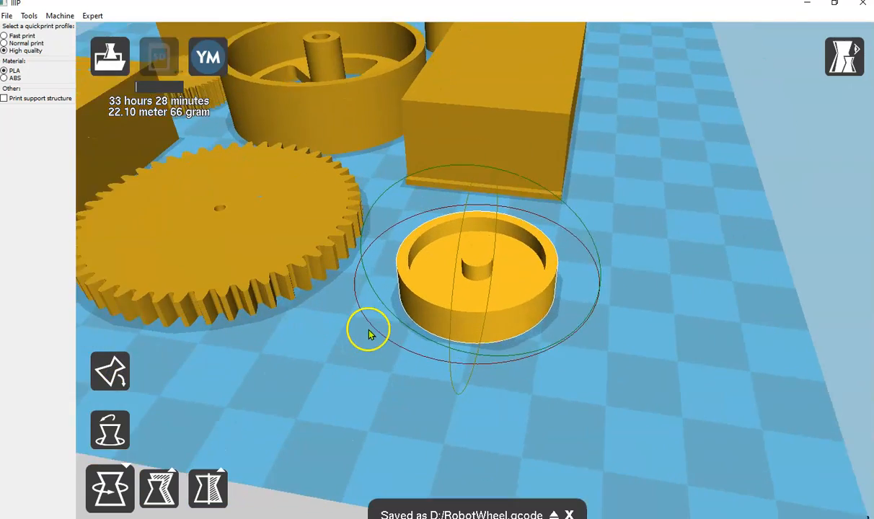
{"action": "scroll", "coordinate": [261, 406], "scroll_direction": "down", "scroll_amount": 6}
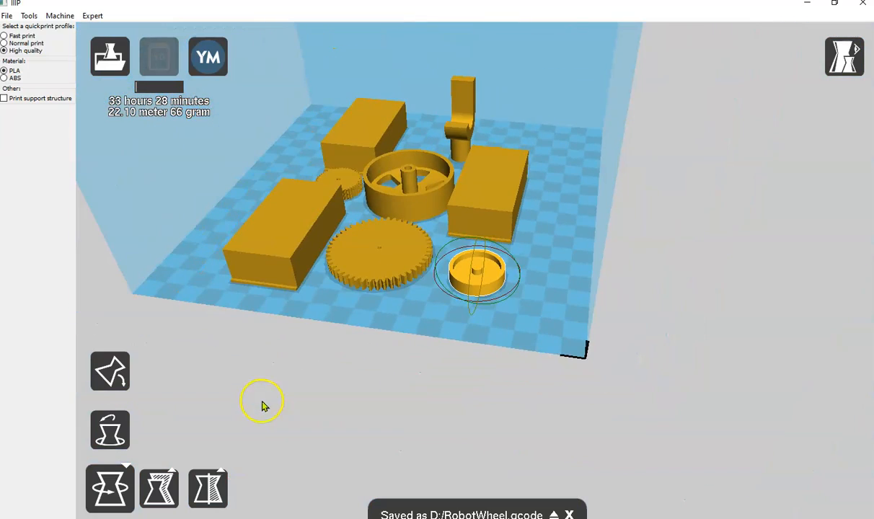
{"action": "left_click", "coordinate": [334, 336]}
{"action": "right_click_drag", "start_coordinate": [335, 337], "coordinate": [344, 382]}
{"action": "left_click_drag", "start_coordinate": [482, 273], "coordinate": [472, 250]}
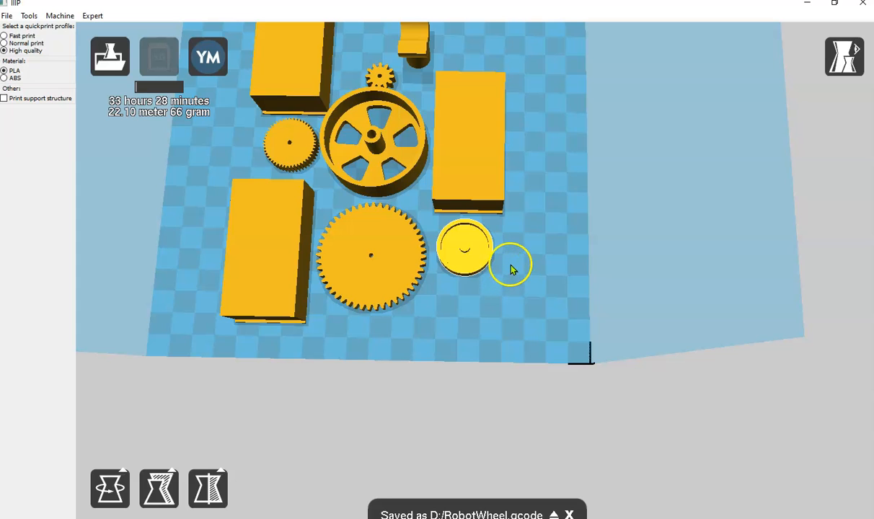
{"action": "scroll", "coordinate": [524, 249], "scroll_direction": "down", "scroll_amount": 3}
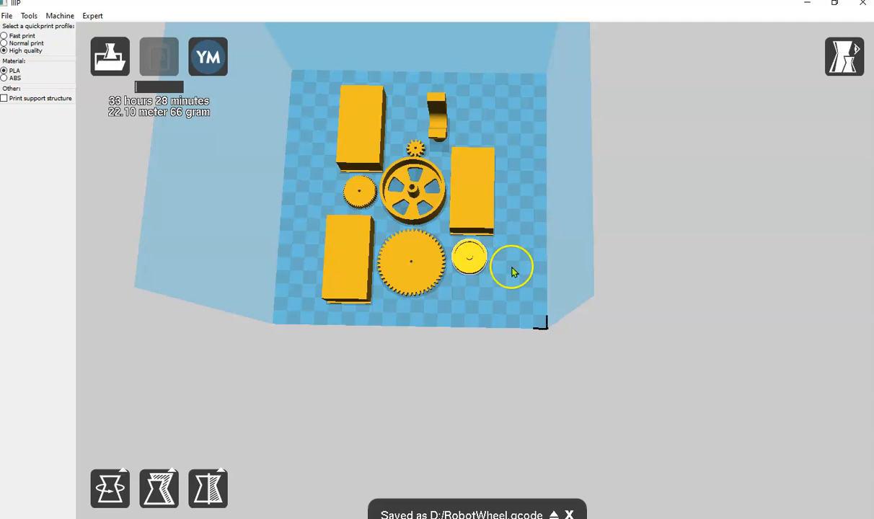
Nudge the two boxes on the small gear's side of the plate slightly closer to the other parts.
{"action": "left_click_drag", "start_coordinate": [345, 273], "coordinate": [349, 266]}
{"action": "left_click", "coordinate": [348, 155]}
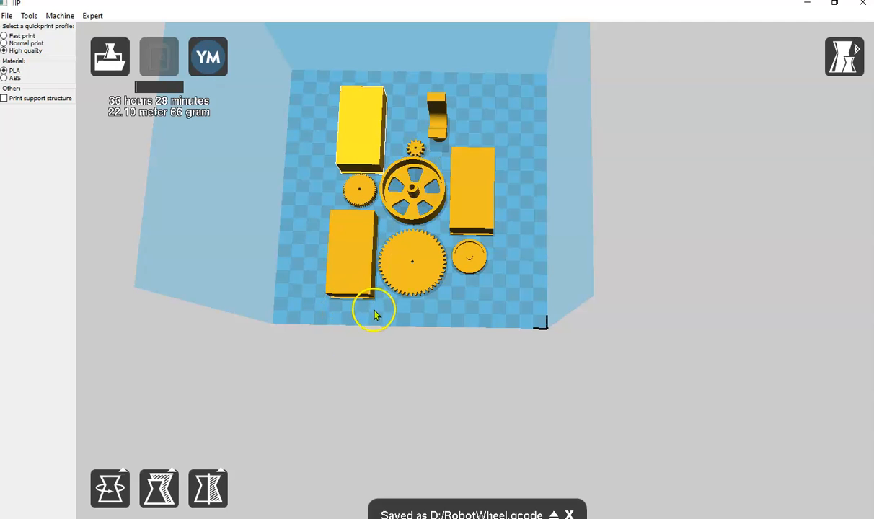
{"action": "left_click", "coordinate": [374, 265]}
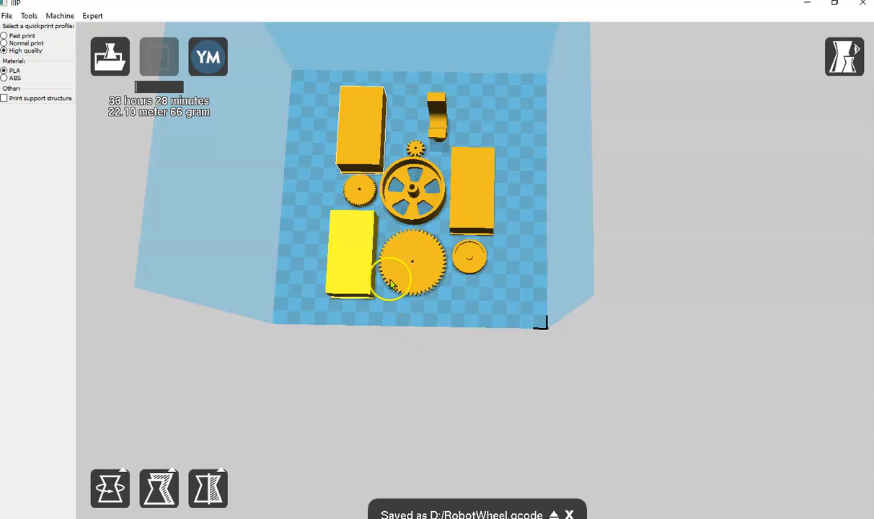
Rotate the upright forked part so that it lies on its side on the build plate.
{"action": "left_click", "coordinate": [441, 120]}
{"action": "left_click", "coordinate": [122, 492]}
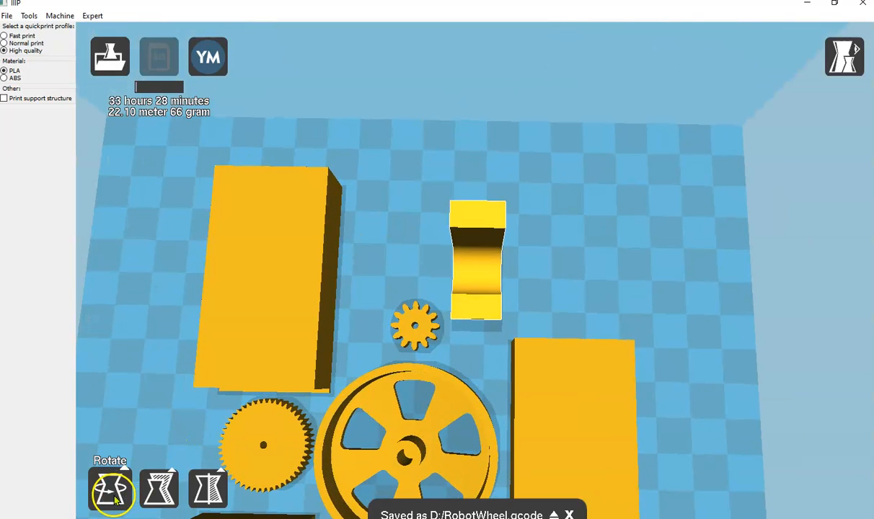
{"action": "left_click_drag", "start_coordinate": [605, 286], "coordinate": [470, 285]}
{"action": "left_click", "coordinate": [688, 309]}
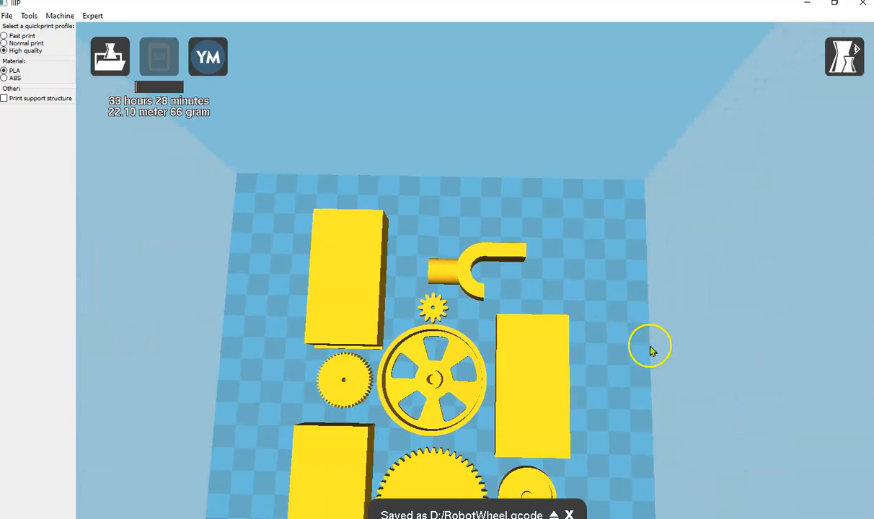
Switch the slicer from quickprint to full settings and copy the quickprint settings over.
{"action": "scroll", "coordinate": [649, 349], "scroll_direction": "down", "scroll_amount": 4}
{"action": "right_click_drag", "start_coordinate": [625, 394], "coordinate": [622, 368]}
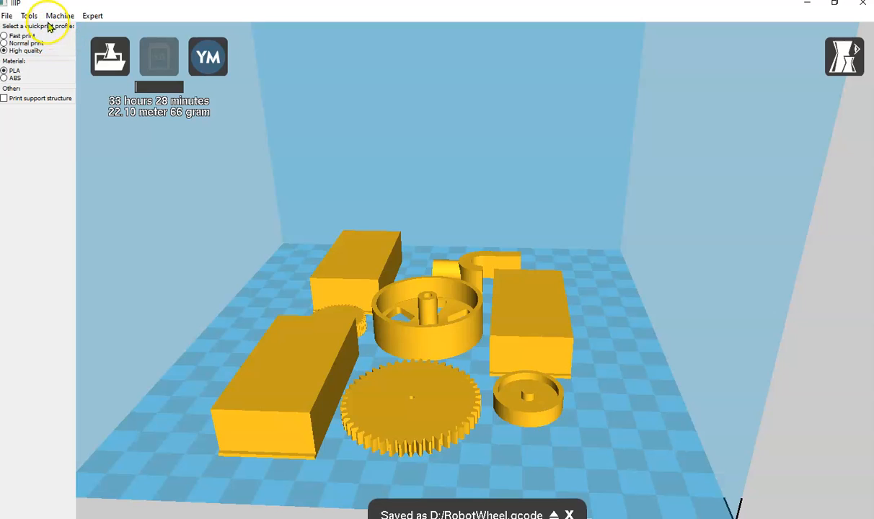
{"action": "scroll", "coordinate": [472, 357], "scroll_direction": "down", "scroll_amount": 3}
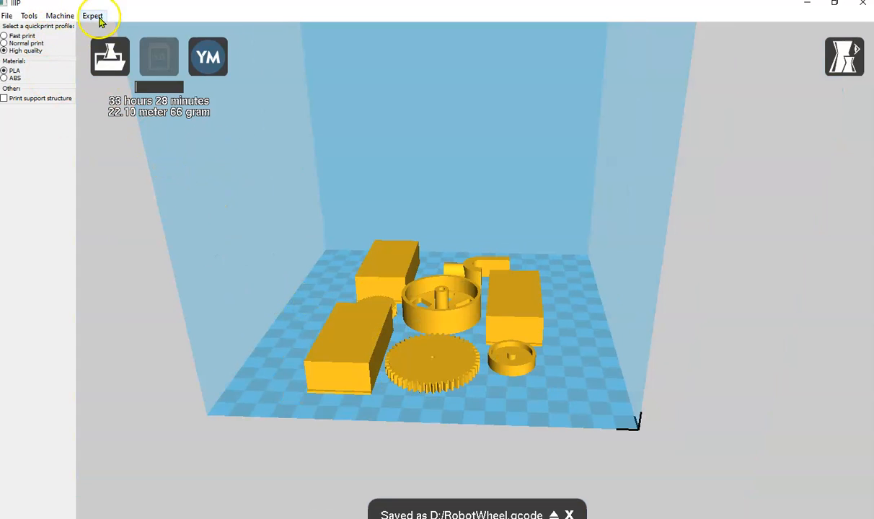
{"action": "left_click", "coordinate": [91, 16]}
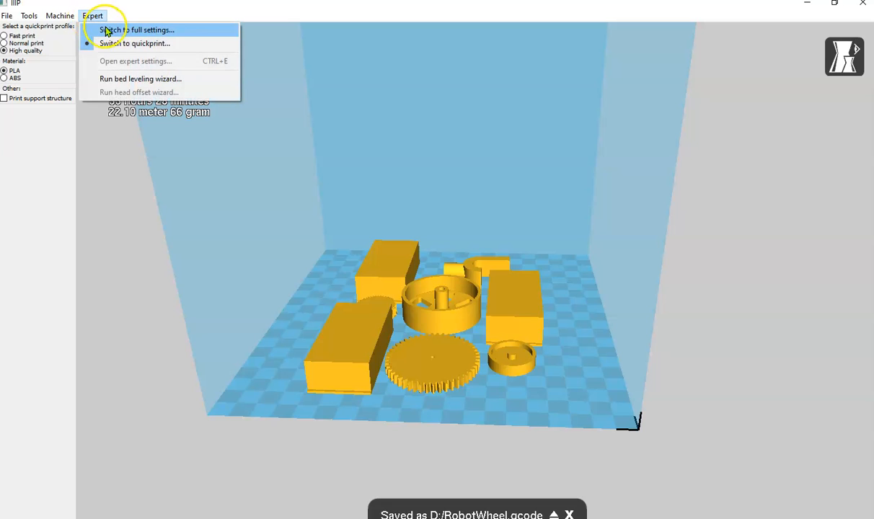
{"action": "left_click", "coordinate": [137, 33]}
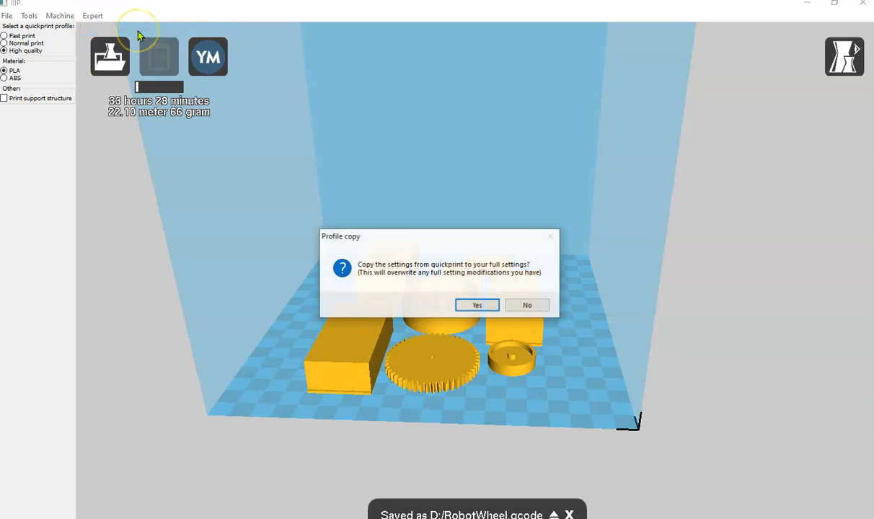
{"action": "left_click", "coordinate": [479, 307]}
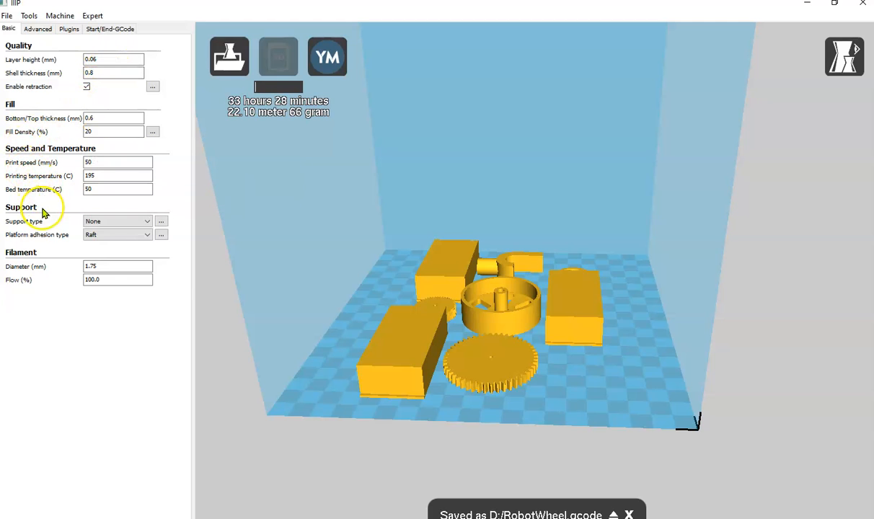
Set the support type to Touching buildplate and the platform adhesion type to None.
{"action": "left_click", "coordinate": [146, 223]}
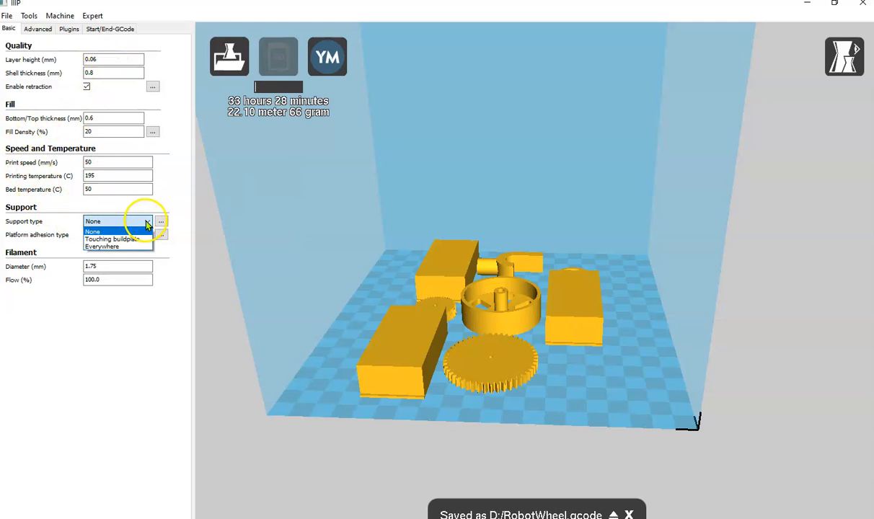
{"action": "left_click", "coordinate": [139, 233]}
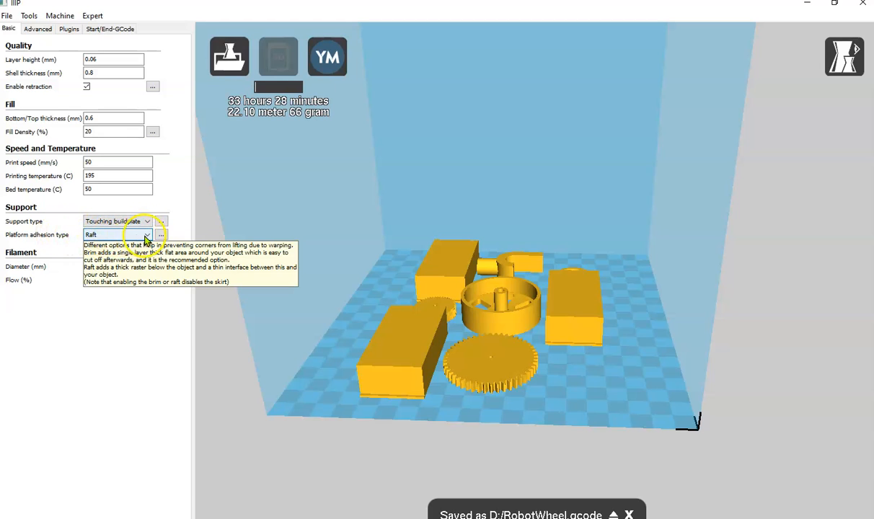
{"action": "left_click", "coordinate": [147, 238]}
{"action": "left_click", "coordinate": [110, 247]}
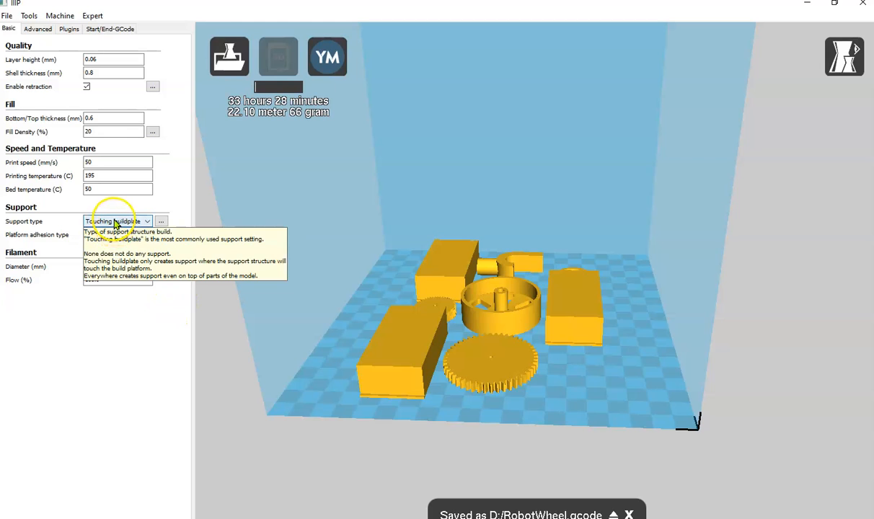
Flip the front box beside the large gear so that its open battery compartment faces up.
{"action": "left_click", "coordinate": [382, 340]}
{"action": "scroll", "coordinate": [396, 350], "scroll_direction": "up", "scroll_amount": 3}
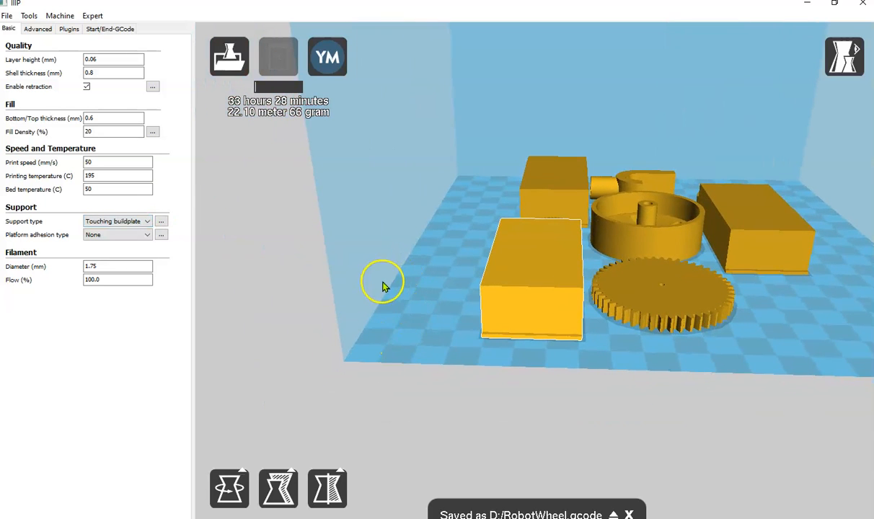
{"action": "left_click", "coordinate": [227, 482]}
{"action": "left_click_drag", "start_coordinate": [496, 132], "coordinate": [569, 353]}
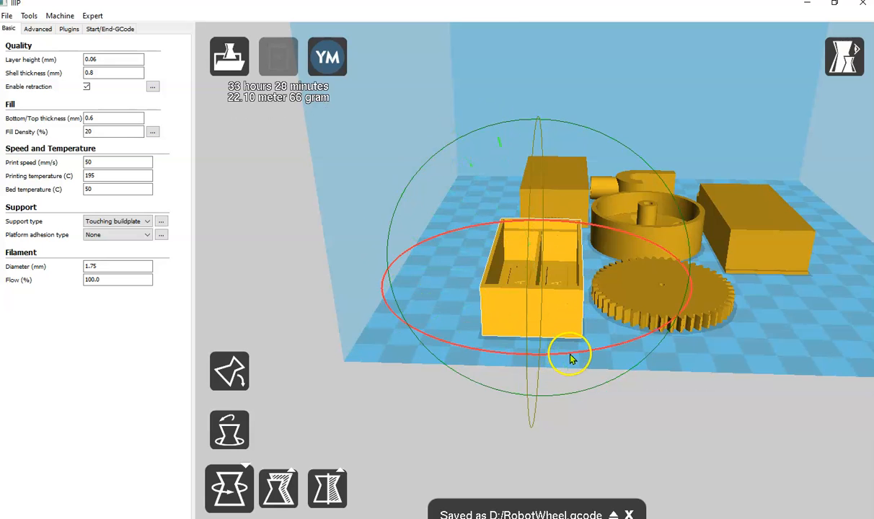
{"action": "left_click", "coordinate": [443, 409]}
Flip the box next to the front wheel so that its open battery compartment faces up.
{"action": "right_click_drag", "start_coordinate": [663, 347], "coordinate": [654, 395]}
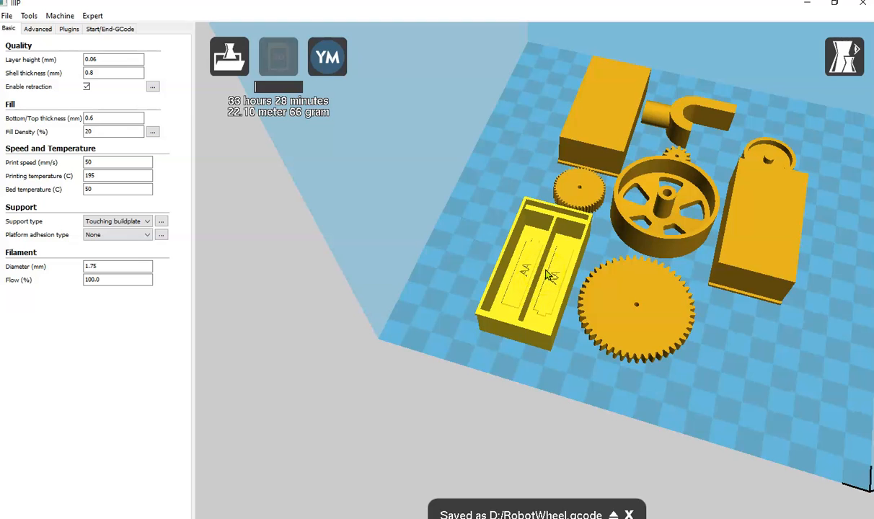
{"action": "left_click", "coordinate": [767, 242]}
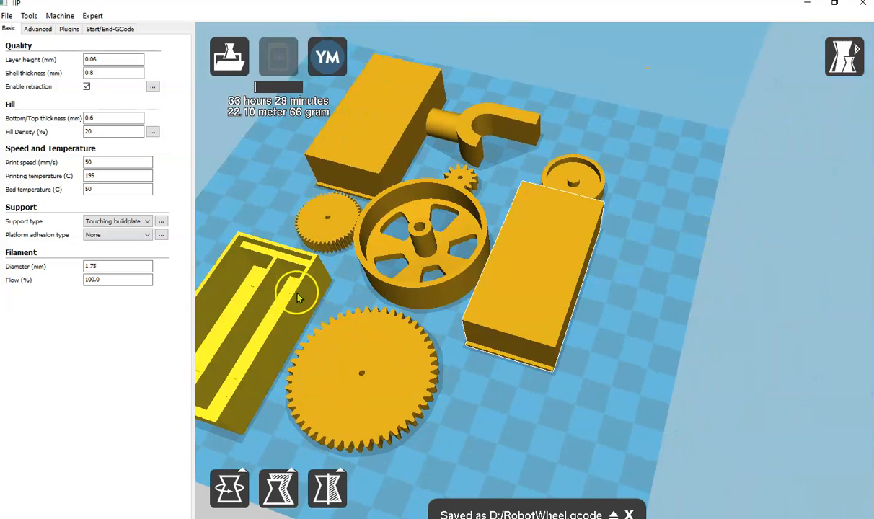
{"action": "left_click", "coordinate": [200, 283]}
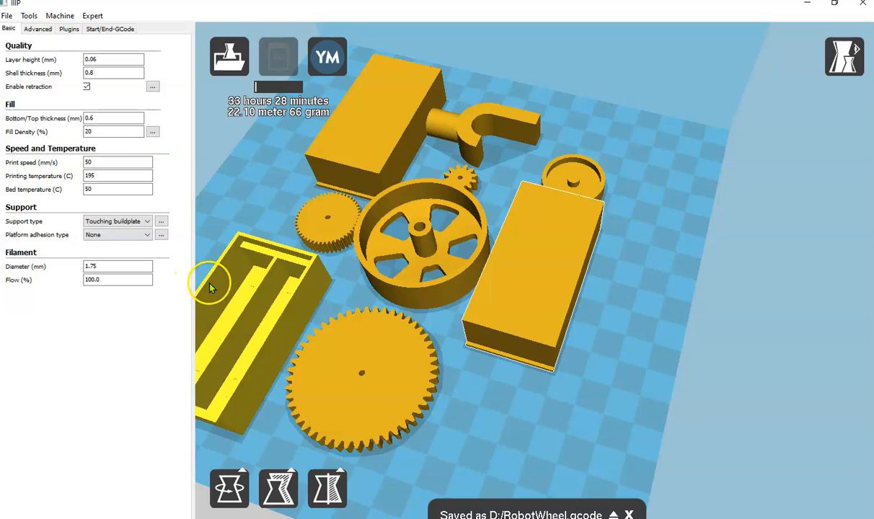
{"action": "left_click", "coordinate": [555, 307]}
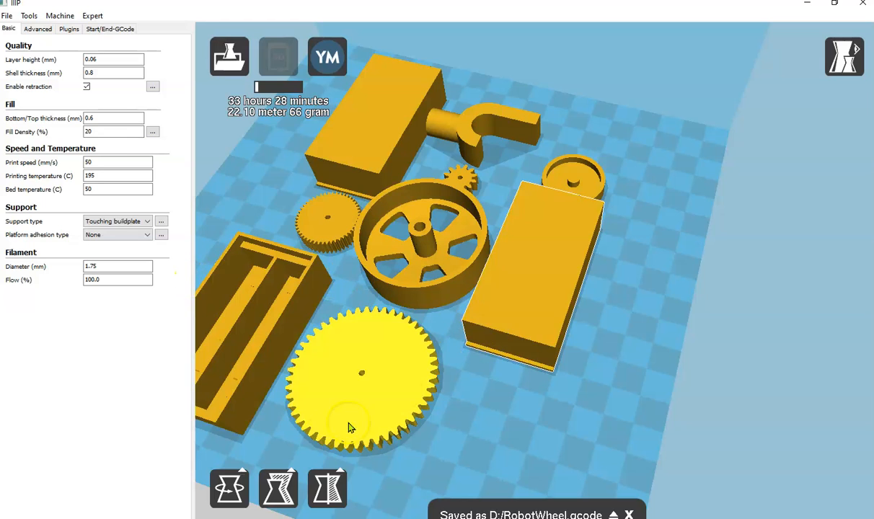
{"action": "left_click", "coordinate": [230, 482]}
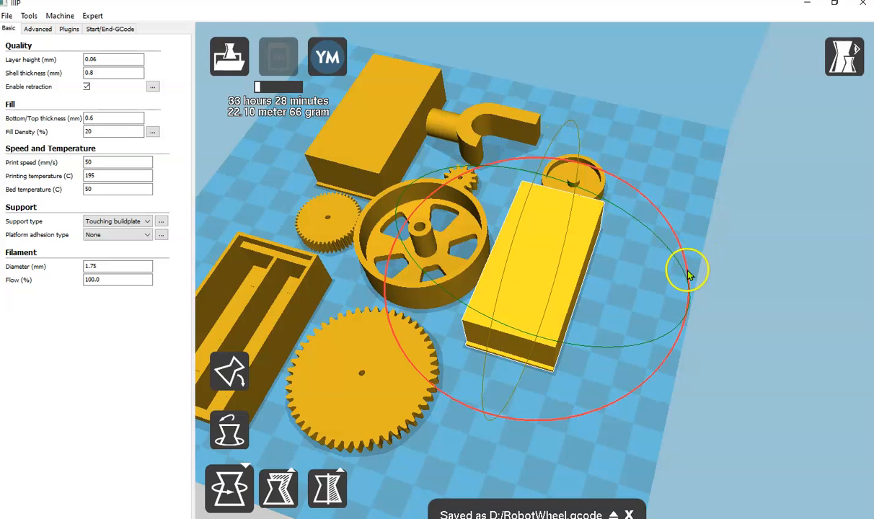
{"action": "left_click_drag", "start_coordinate": [687, 276], "coordinate": [638, 390]}
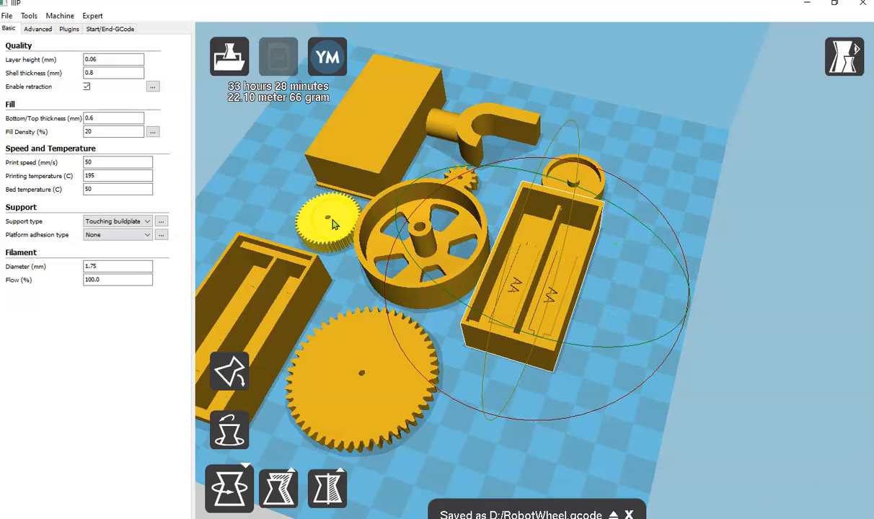
Flip the remaining box beside the forked part so that its open battery compartment faces up, then deselect it.
{"action": "scroll", "coordinate": [338, 213], "scroll_direction": "down", "scroll_amount": 3}
{"action": "double_click", "coordinate": [375, 153]}
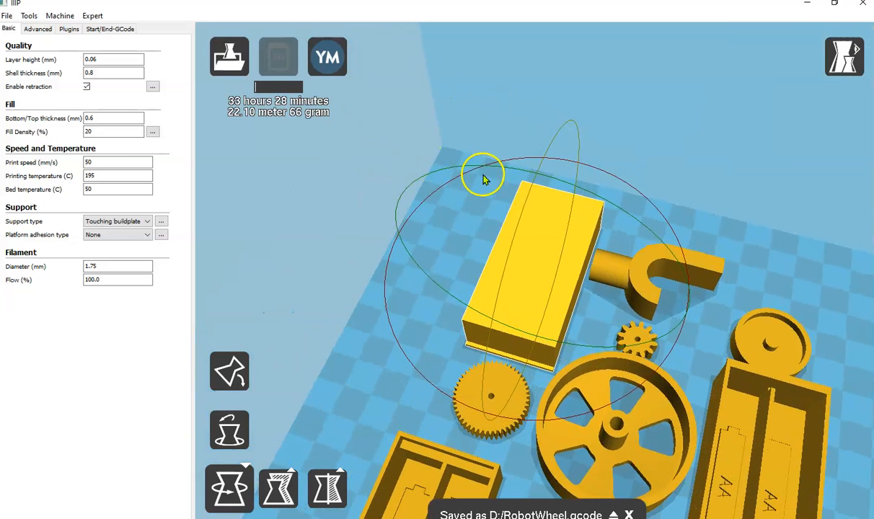
{"action": "left_click_drag", "start_coordinate": [628, 209], "coordinate": [329, 435]}
{"action": "scroll", "coordinate": [323, 279], "scroll_direction": "down", "scroll_amount": 3}
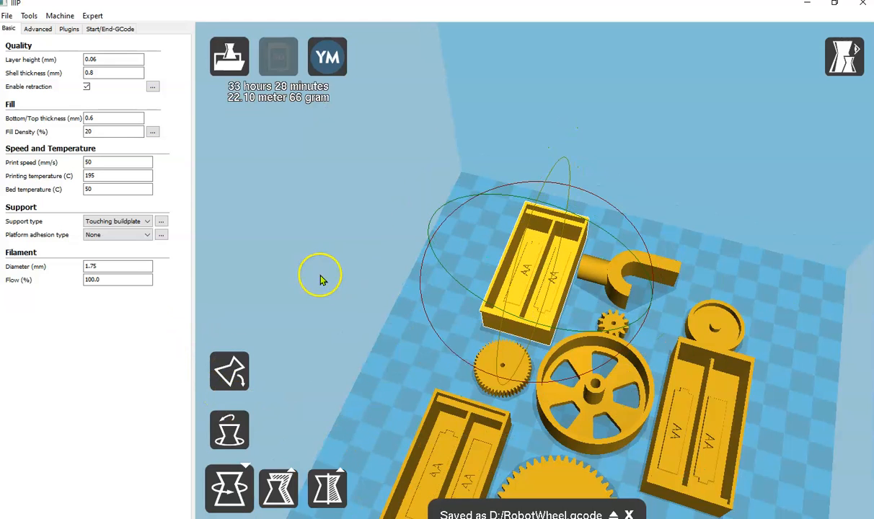
{"action": "left_click", "coordinate": [328, 282]}
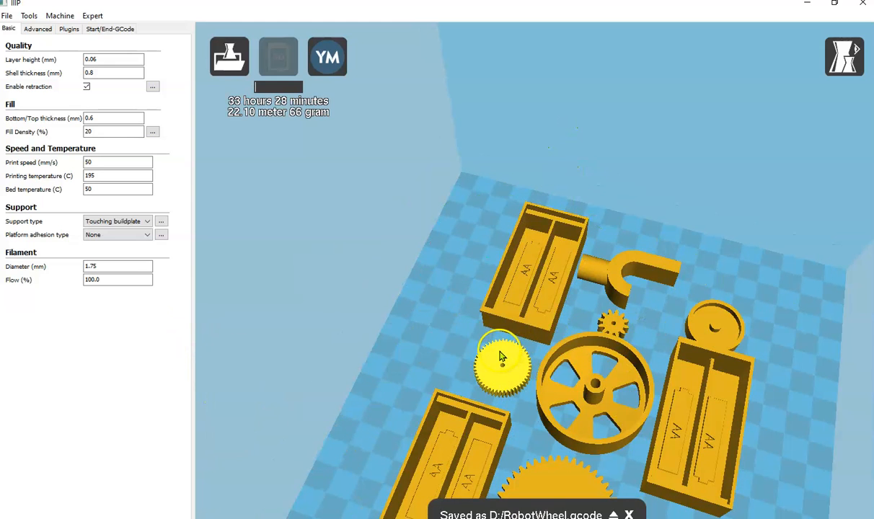
Save the sliced toolpath in the Downloads folder as a G-code file named with the owner's surname followed by WHEELS.
{"action": "scroll", "coordinate": [503, 348], "scroll_direction": "down", "scroll_amount": 6}
{"action": "mouse_move", "coordinate": [731, 385]}
{"action": "right_mouse_down"}
{"action": "mouse_move", "coordinate": [715, 345]}
{"action": "mouse_move", "coordinate": [724, 365]}
{"action": "right_mouse_up"}
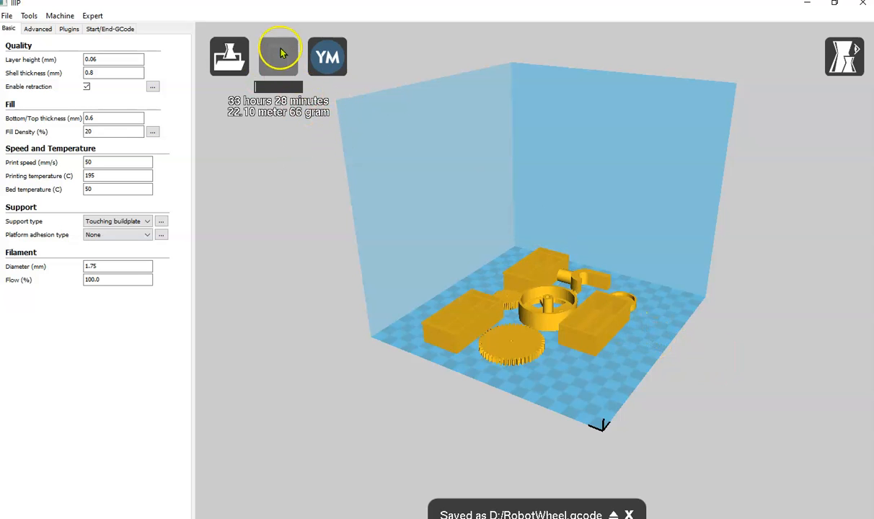
{"action": "left_click", "coordinate": [541, 256]}
{"action": "scroll", "coordinate": [542, 257], "scroll_direction": "up", "scroll_amount": 8}
{"action": "scroll", "coordinate": [548, 266], "scroll_direction": "down", "scroll_amount": 5}
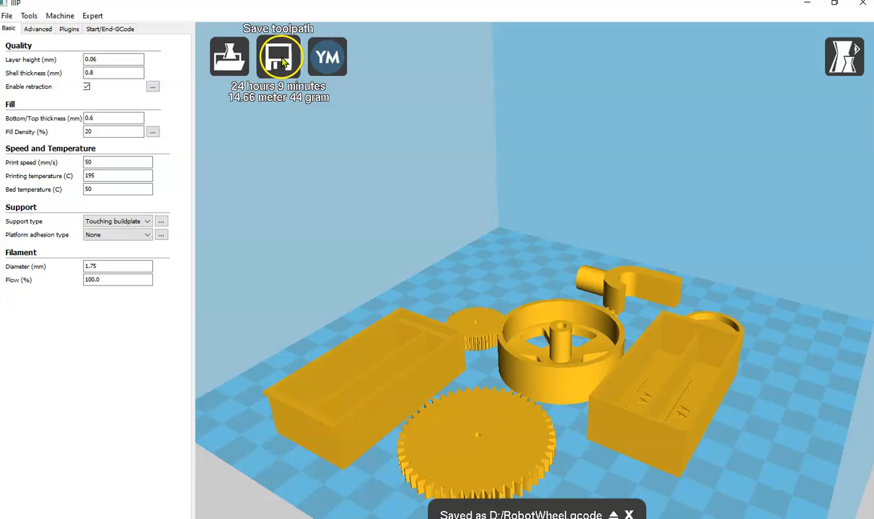
{"action": "left_click", "coordinate": [280, 56]}
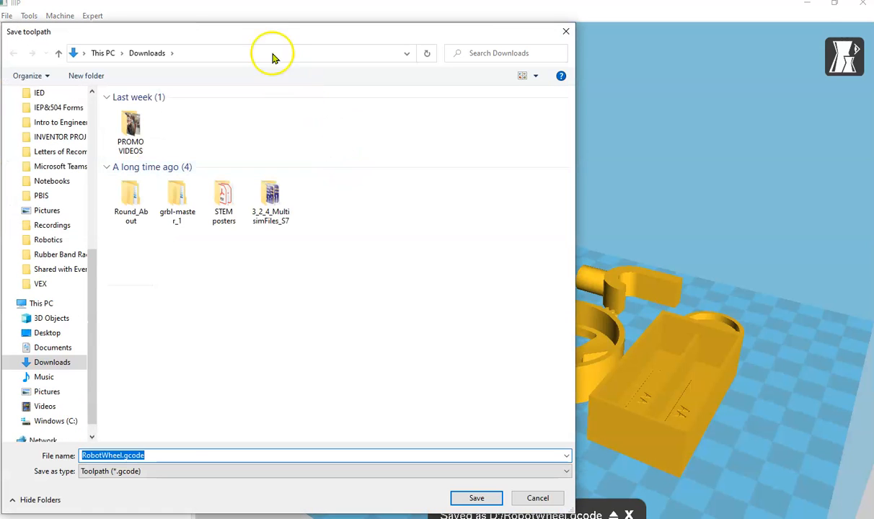
{"action": "left_click_drag", "start_coordinate": [272, 36], "coordinate": [404, 26]}
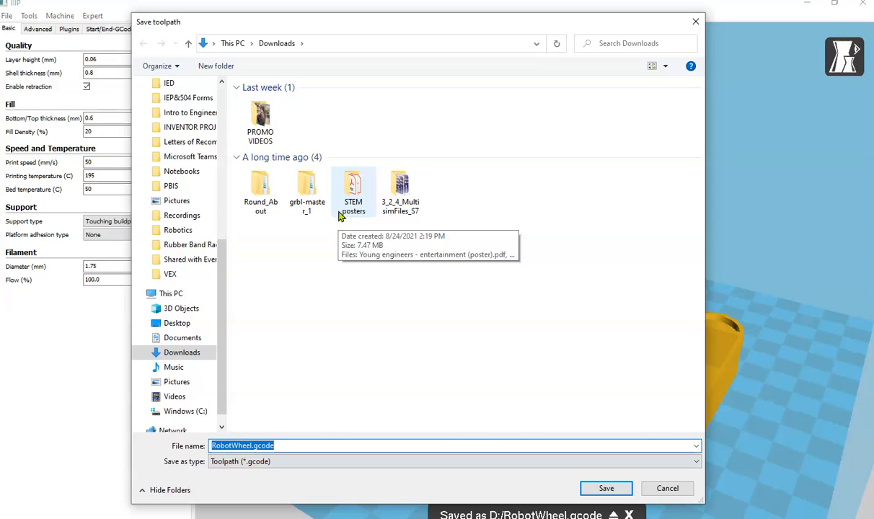
{"action": "scroll", "coordinate": [221, 293], "scroll_direction": "down", "scroll_amount": 1}
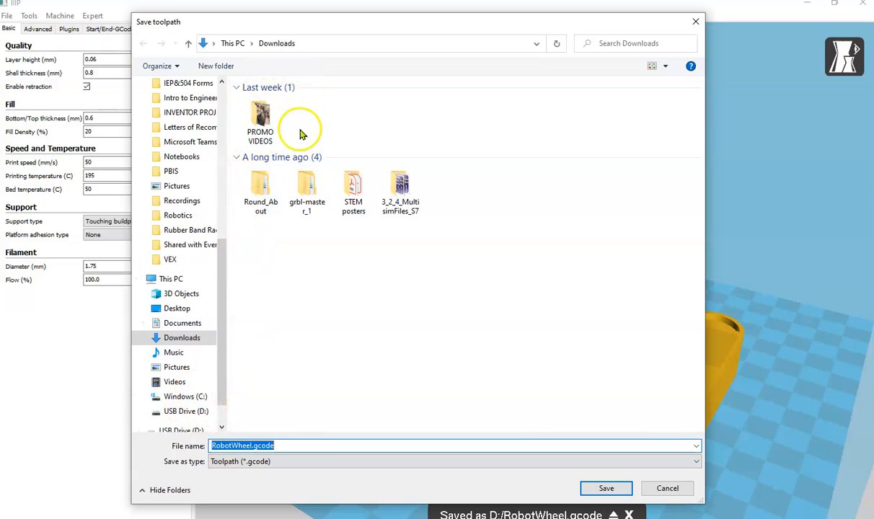
{"action": "left_click", "coordinate": [251, 444]}
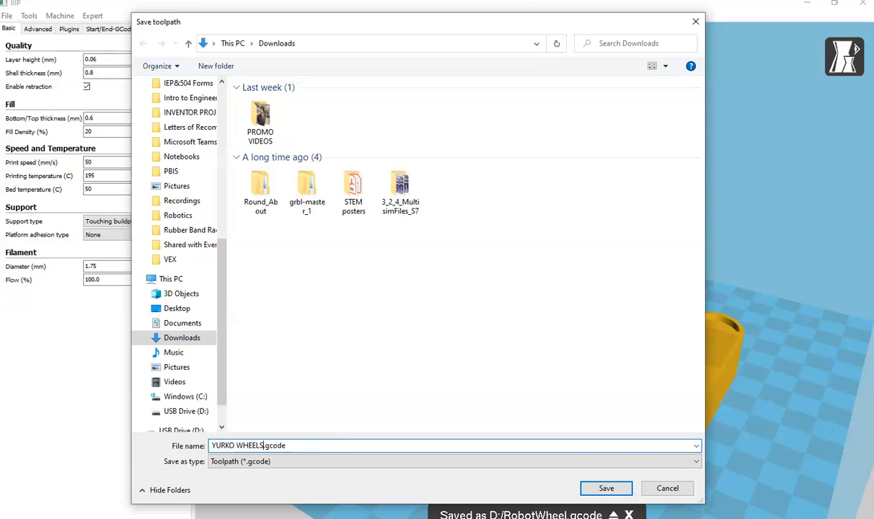
{"action": "left_click", "coordinate": [604, 489]}
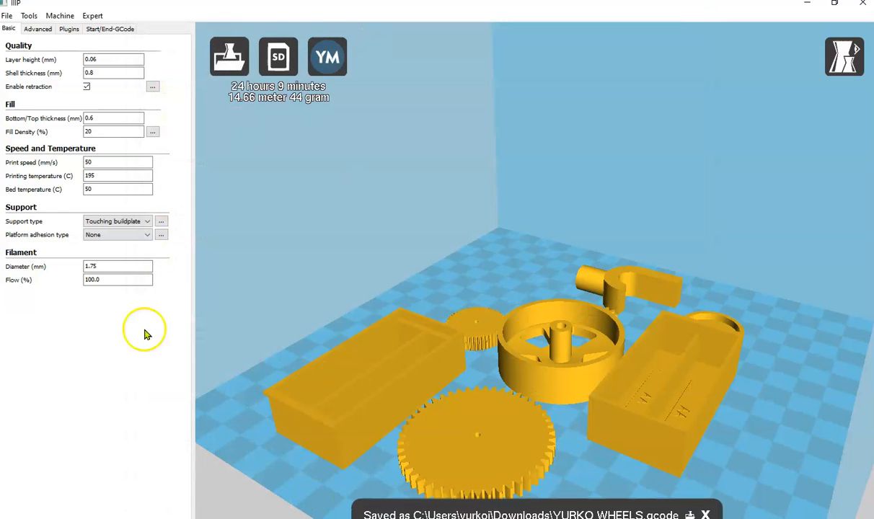
In File Explorer, copy the saved WHEELS G-code file from Downloads to USB Drive (D:) and select the copy there.
{"action": "left_click", "coordinate": [112, 518]}
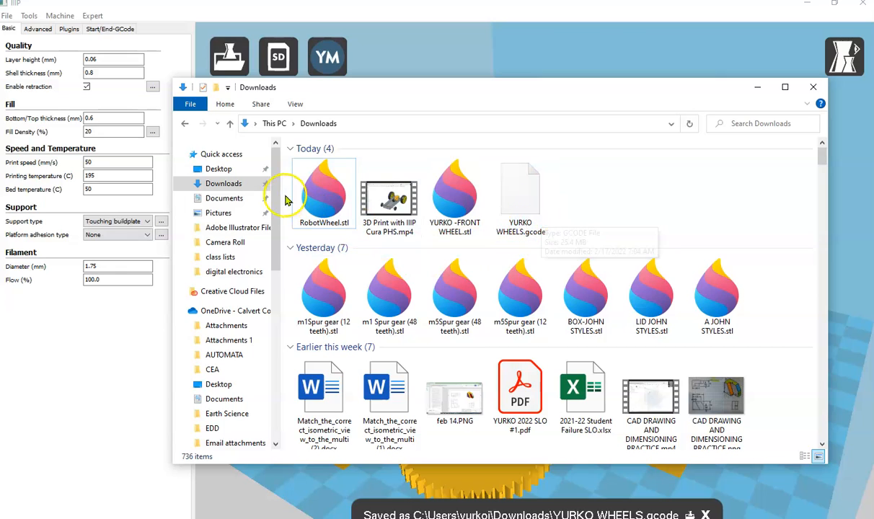
{"action": "left_click_drag", "start_coordinate": [282, 188], "coordinate": [279, 234]}
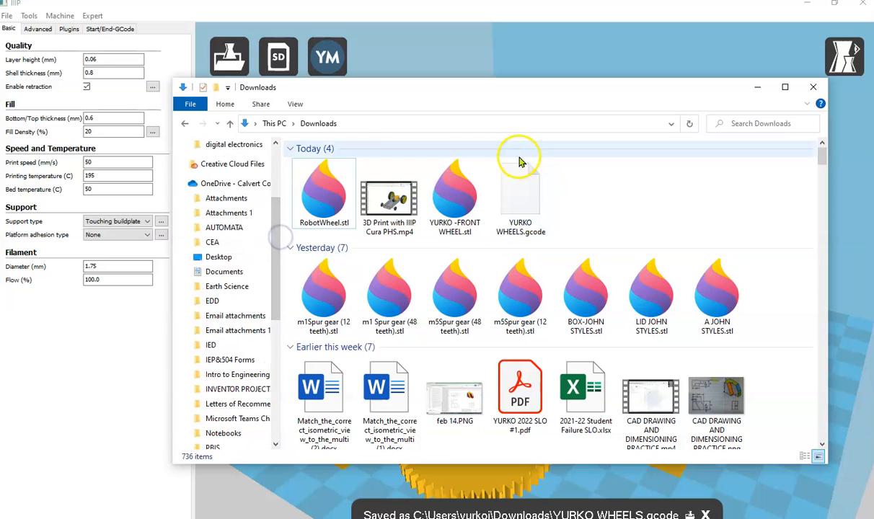
{"action": "left_click_drag", "start_coordinate": [278, 249], "coordinate": [268, 373]}
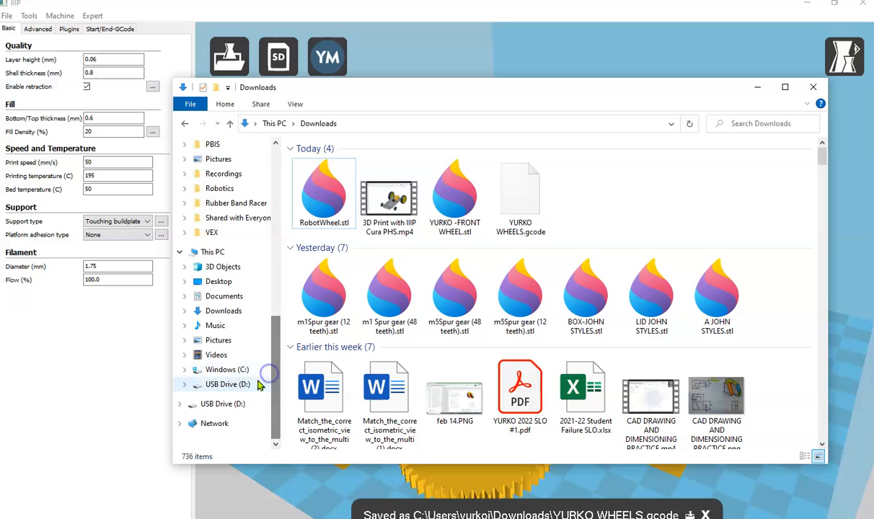
{"action": "left_click_drag", "start_coordinate": [503, 220], "coordinate": [250, 383]}
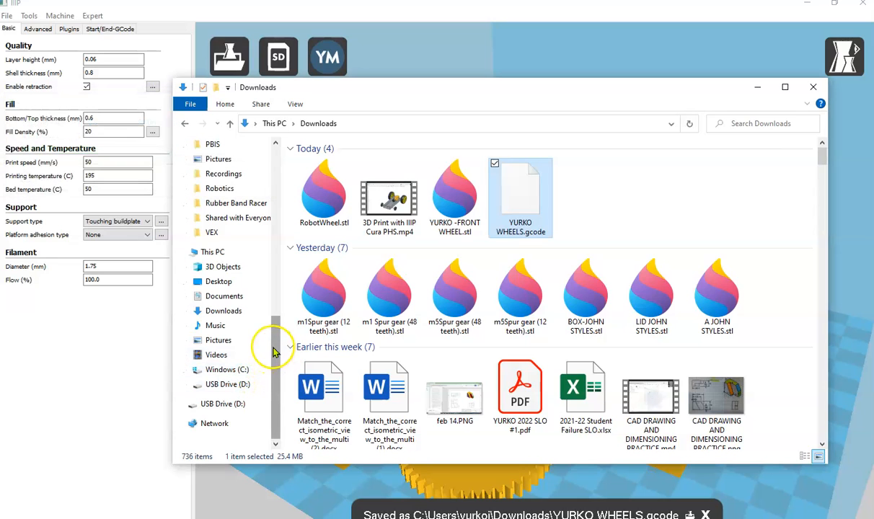
{"action": "left_click", "coordinate": [242, 386]}
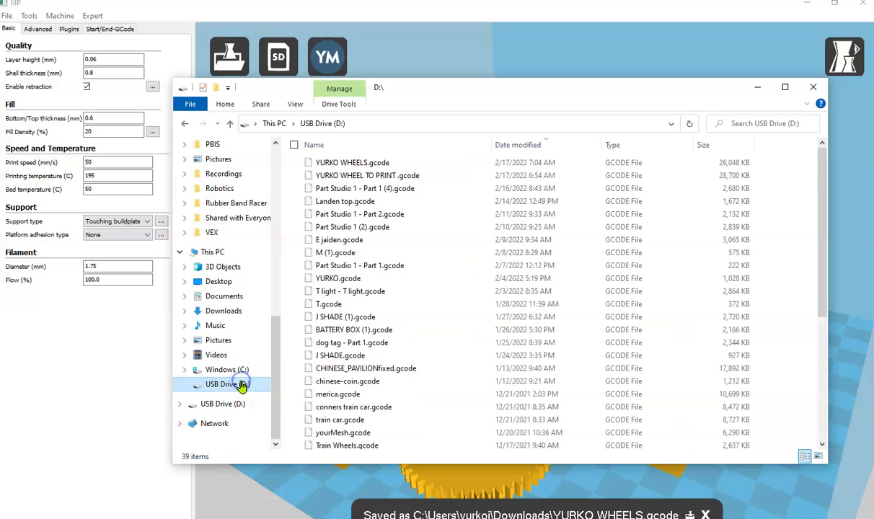
{"action": "left_click", "coordinate": [383, 165]}
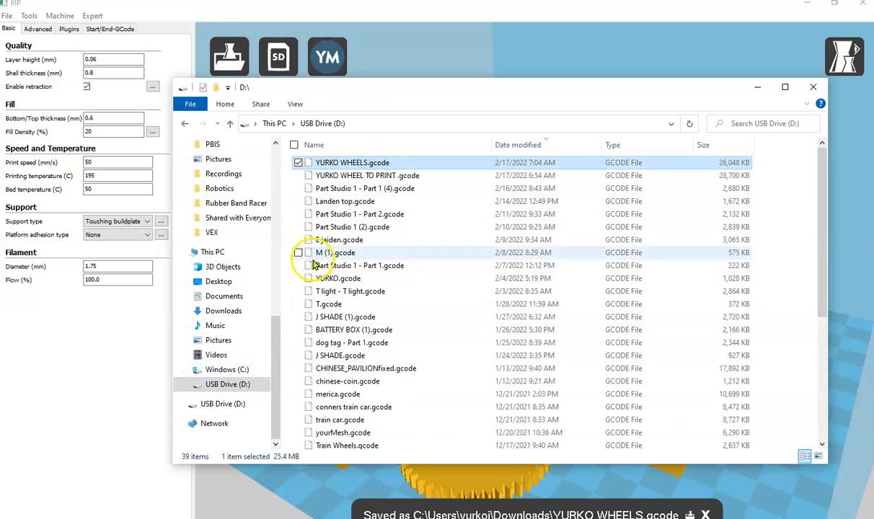